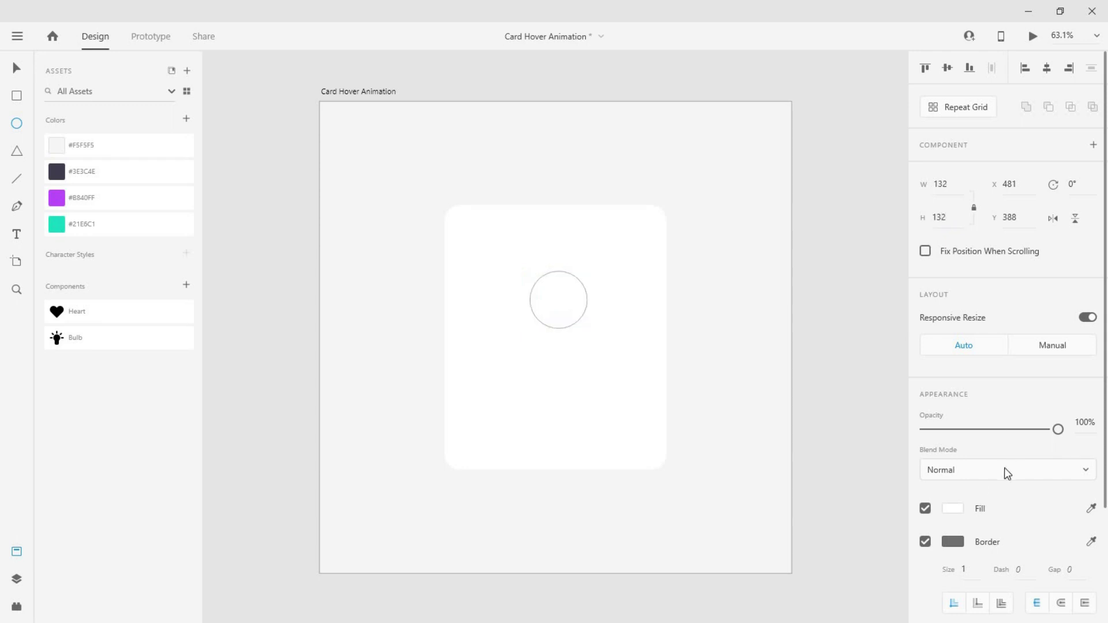
# Give the circle a border size of 6 and remove its fill.
pyautogui.write('6')
pyautogui.press('Return')
pyautogui.click(925, 510)
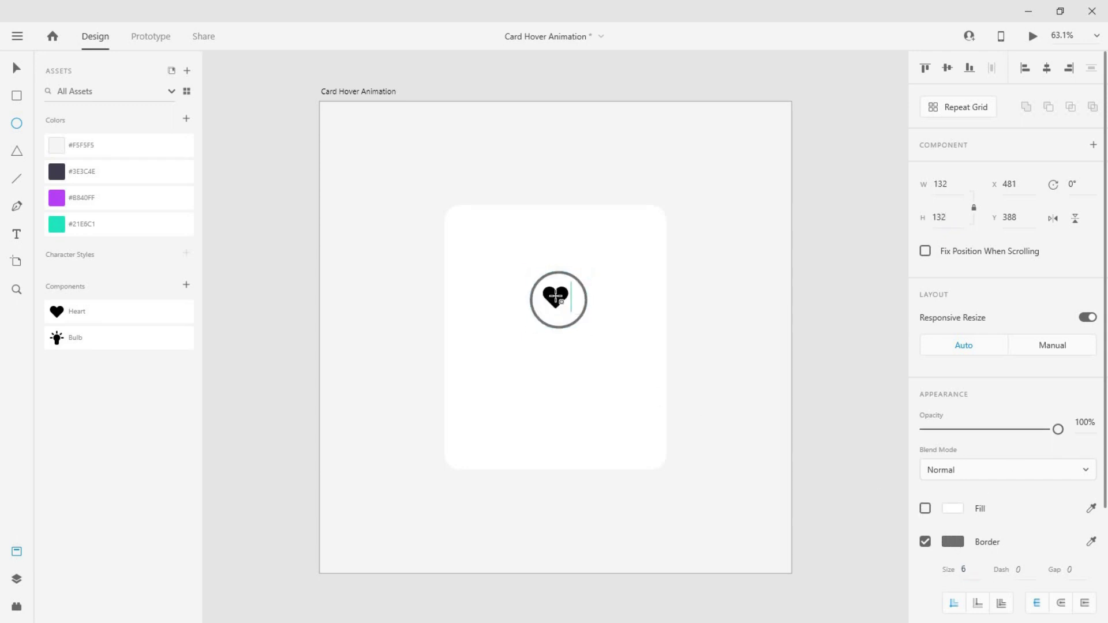
# Centre the 132 px circle around the heart icon.
pyautogui.press('v')
pyautogui.keyDown('shift'); pyautogui.click(557, 300); pyautogui.keyUp('shift')
pyautogui.click(949, 69)
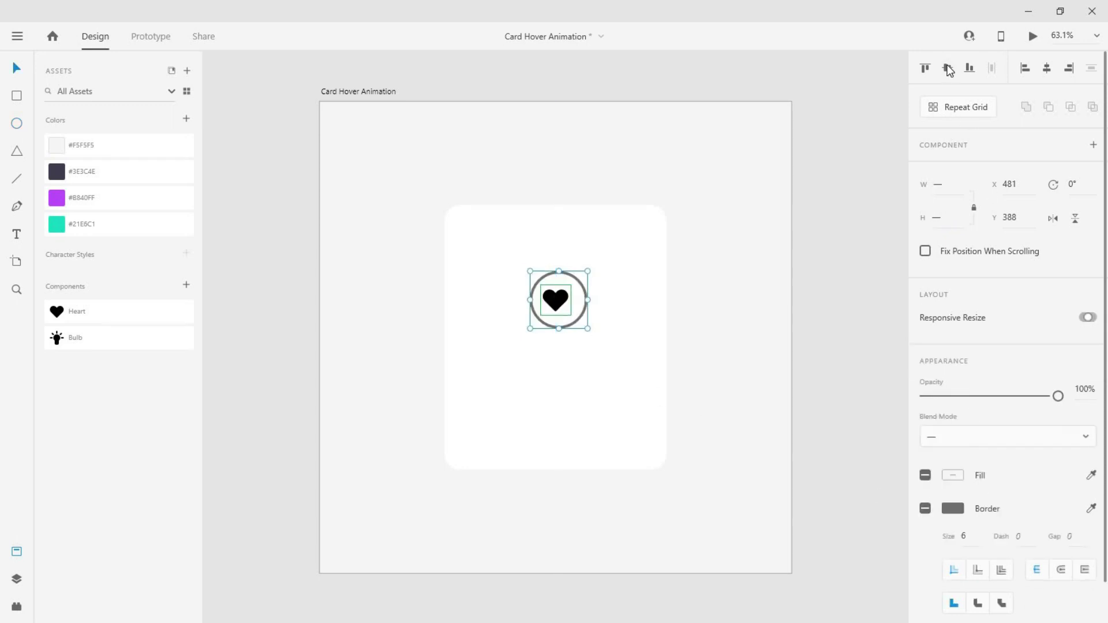
pyautogui.click(583, 325)
pyautogui.moveTo(578, 320); pyautogui.dragTo(576, 317)
# Colour the circle's border and the heart icon purple #B840FF.
pyautogui.click(953, 542)
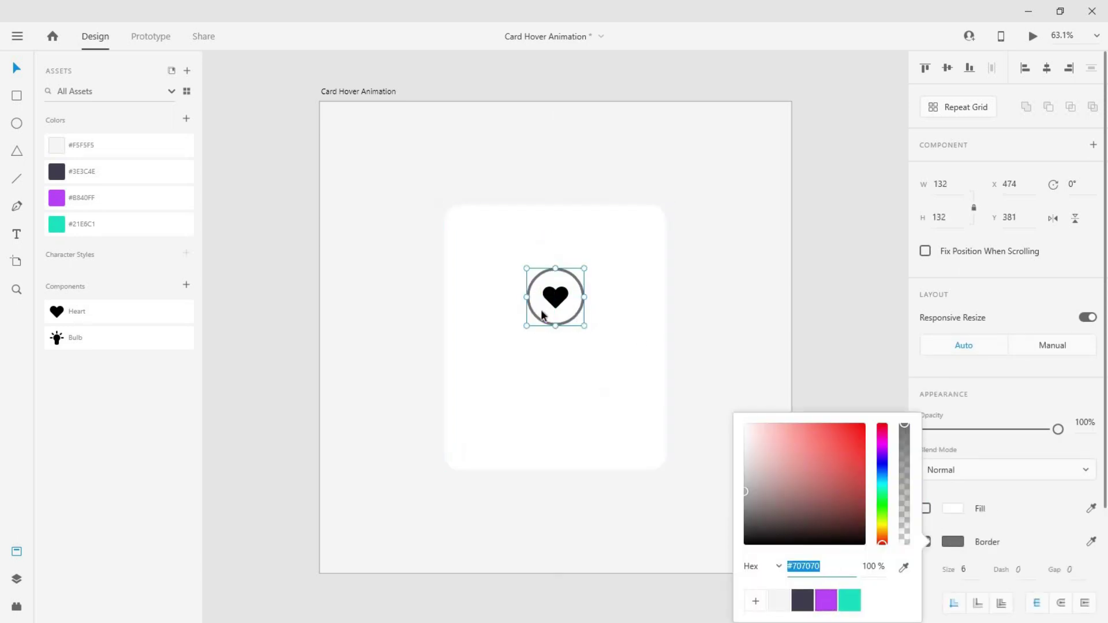
pyautogui.click(551, 302)
pyautogui.click(63, 199)
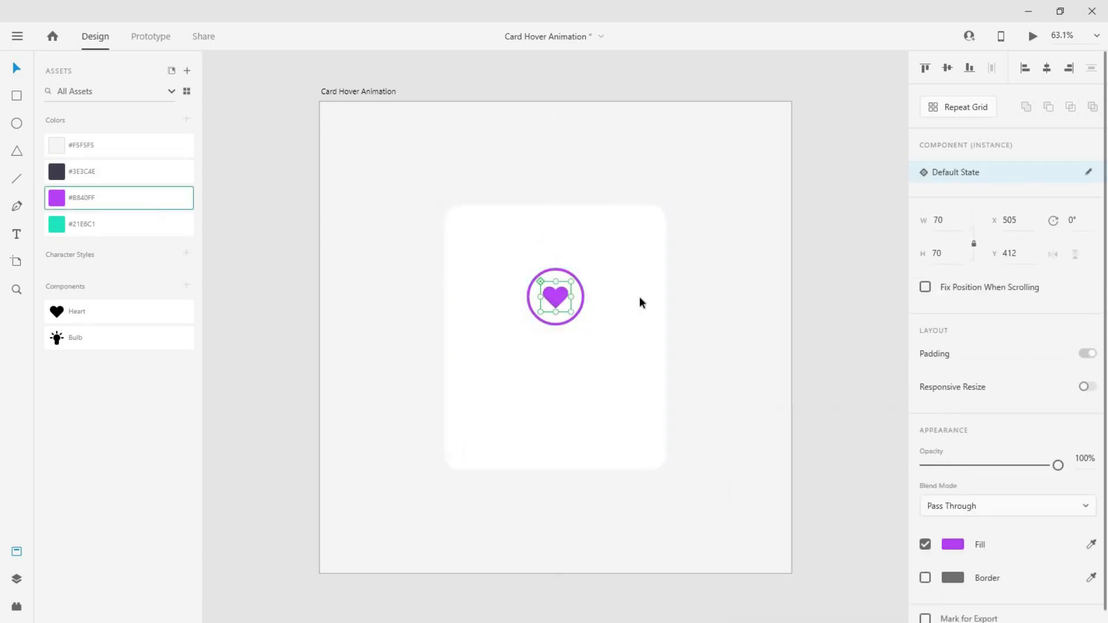
# Add the heading text "Favourites" below the circled heart on the card.
pyautogui.click(586, 330)
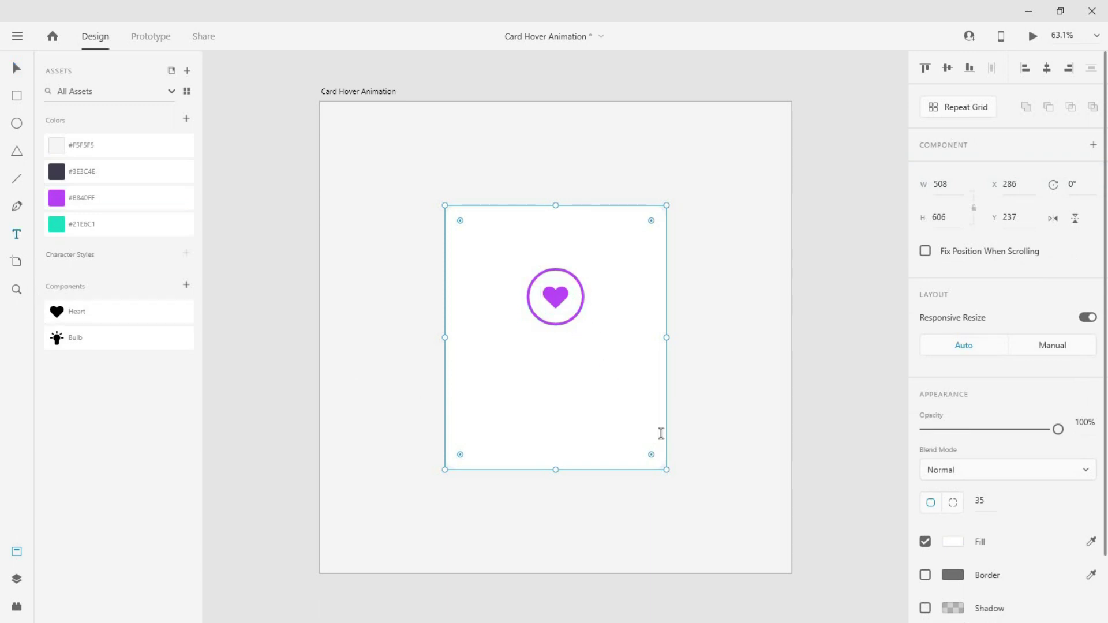
pyautogui.click(555, 364)
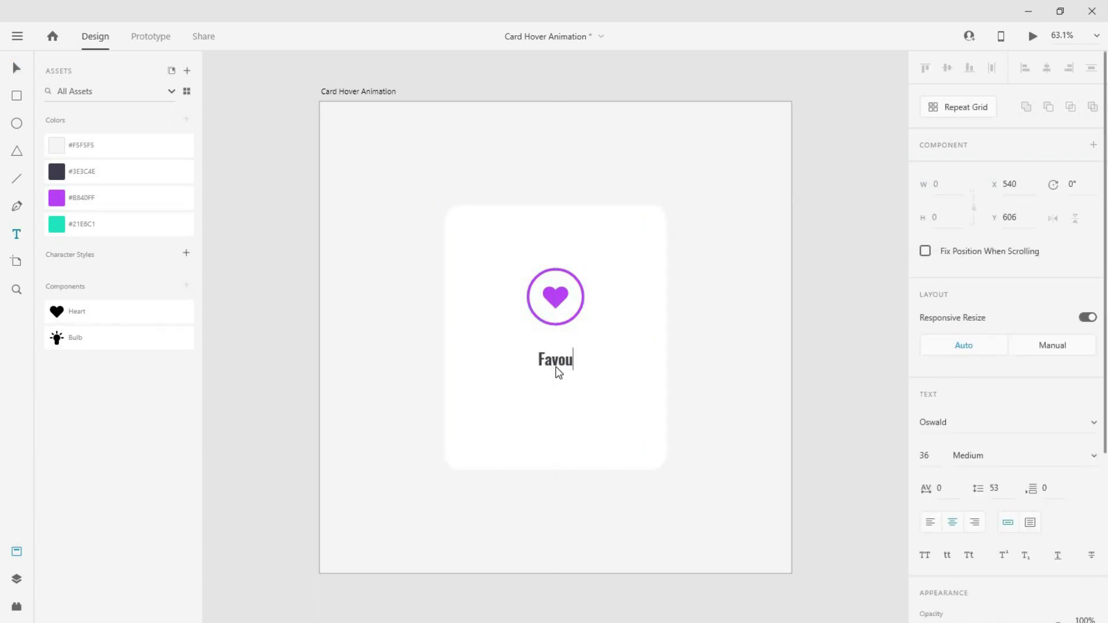
pyautogui.press('Escape')
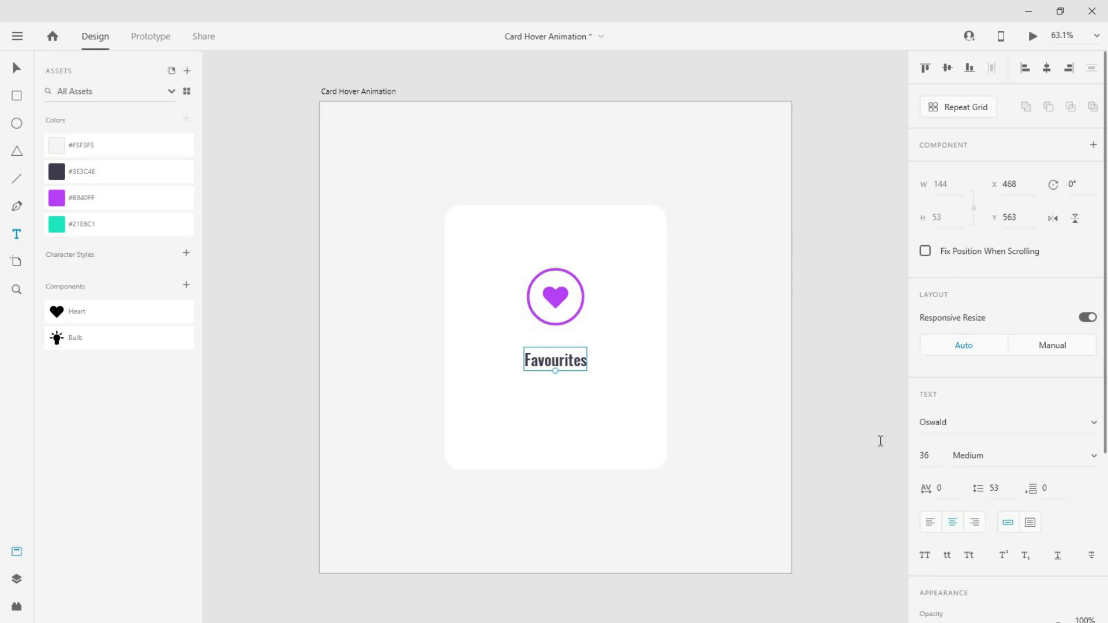
pyautogui.press('v')
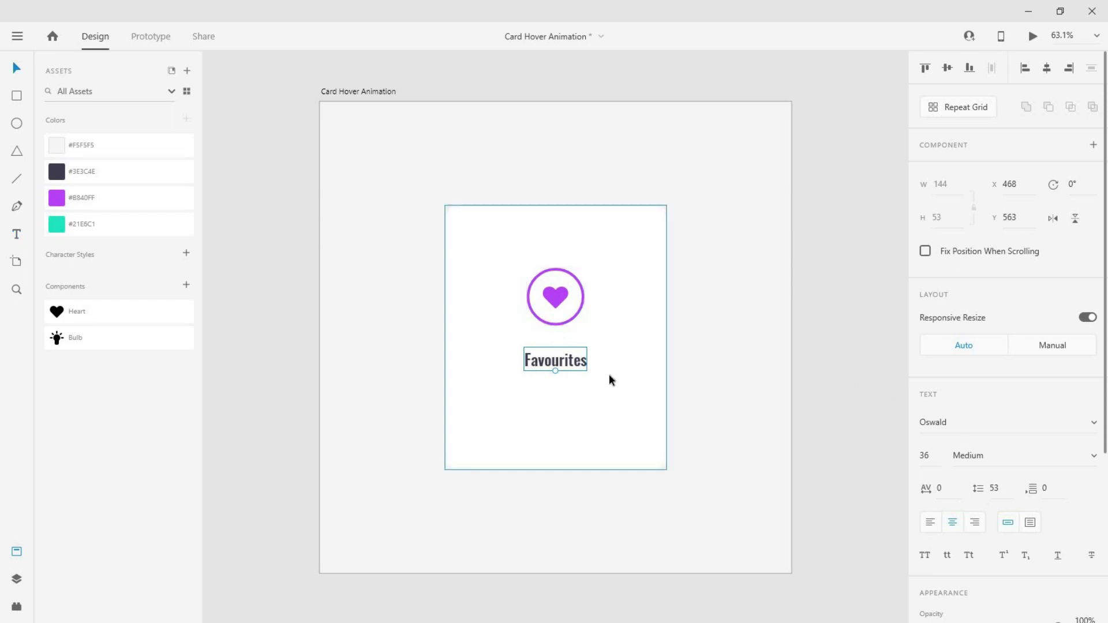
# Move the Favourites heading down 30 px and set its fill to purple #B840FF.
pyautogui.hotkey('shift', 'Down')
pyautogui.hotkey('shift', 'Down')
pyautogui.hotkey('shift', 'Down')
pyautogui.scroll(-5, 1027, 448)
pyautogui.click(955, 467)
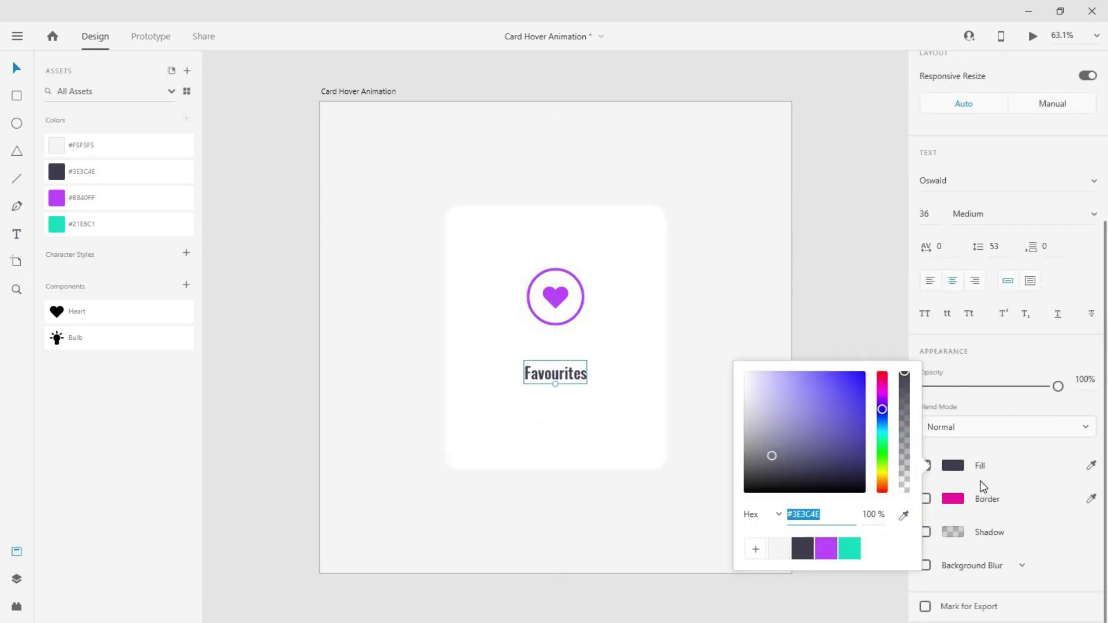
pyautogui.click(826, 549)
# Add an area text box below the heading and fill it with the first Lorem ipsum sentence copied from loremipsum.io in the browser.
pyautogui.click(553, 378)
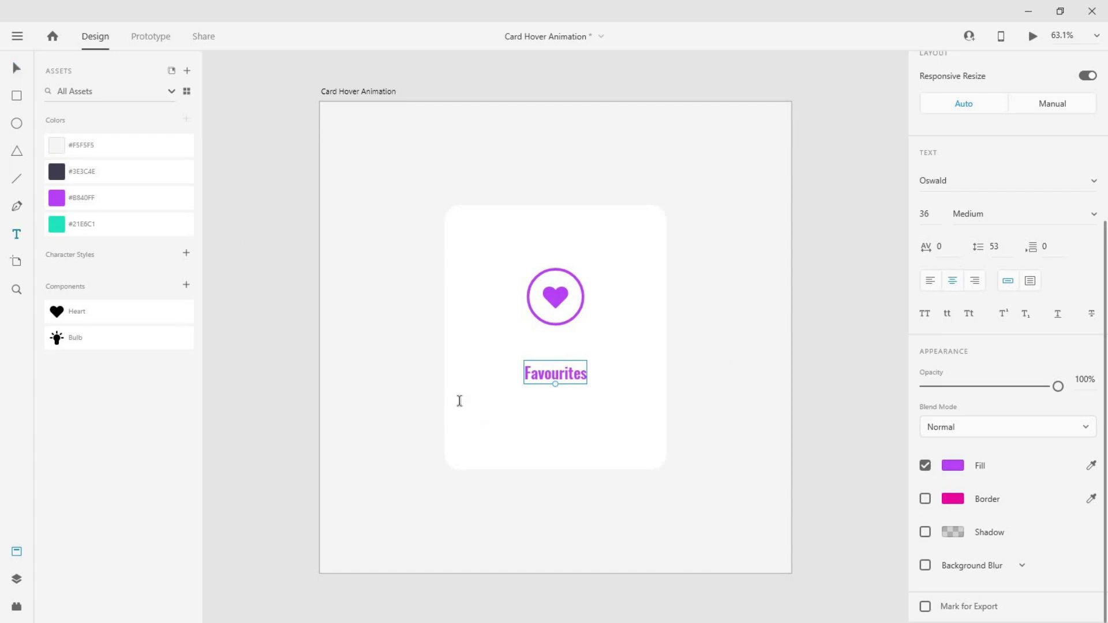
pyautogui.moveTo(459, 401); pyautogui.dragTo(655, 444)
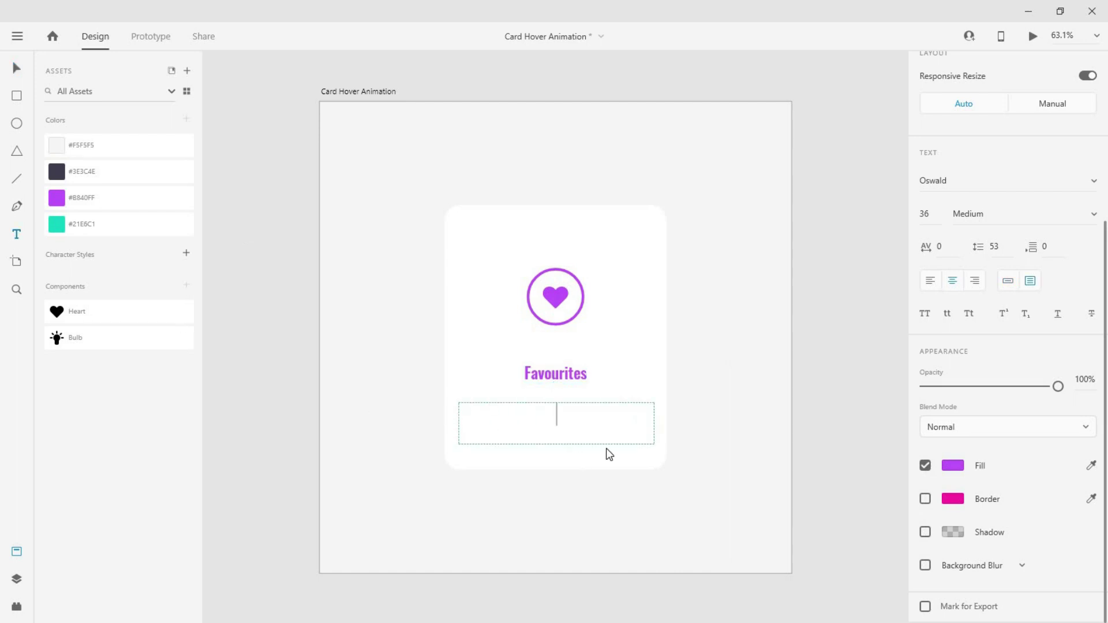
pyautogui.hotkey('alt', 'Tab')
pyautogui.moveTo(184, 306); pyautogui.dragTo(718, 329)
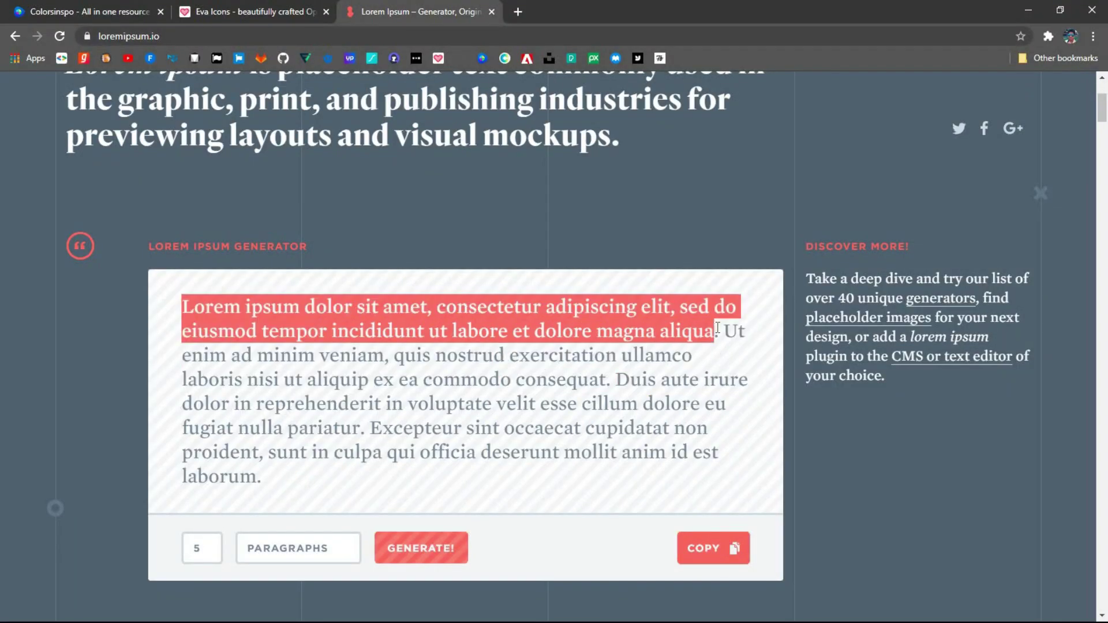
pyautogui.hotkey('alt', 'Tab')
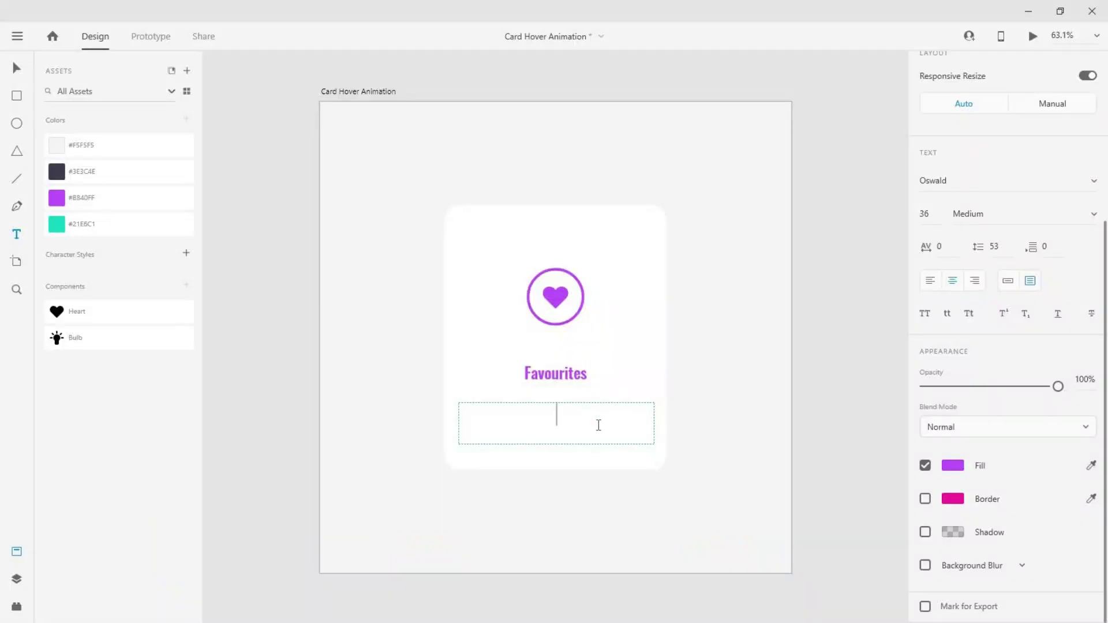
pyautogui.hotkey('ctrl', 'v')
pyautogui.press('Escape')
# Set the Lorem ipsum paragraph's font to Nunito at size 20.
pyautogui.click(962, 180)
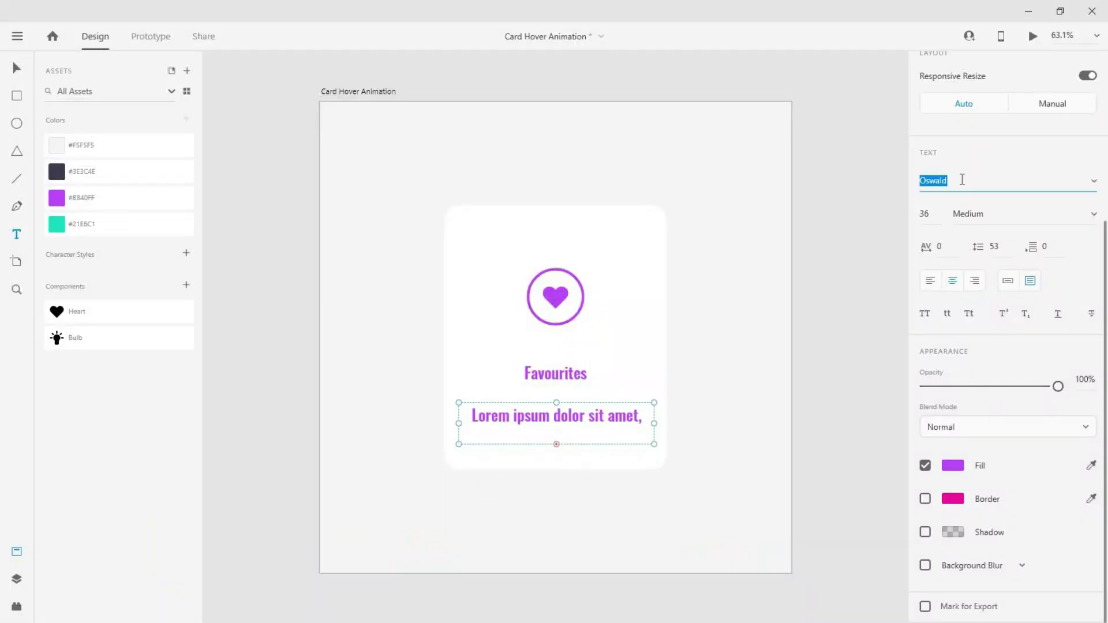
pyautogui.write('Nunito')
pyautogui.press('Return')
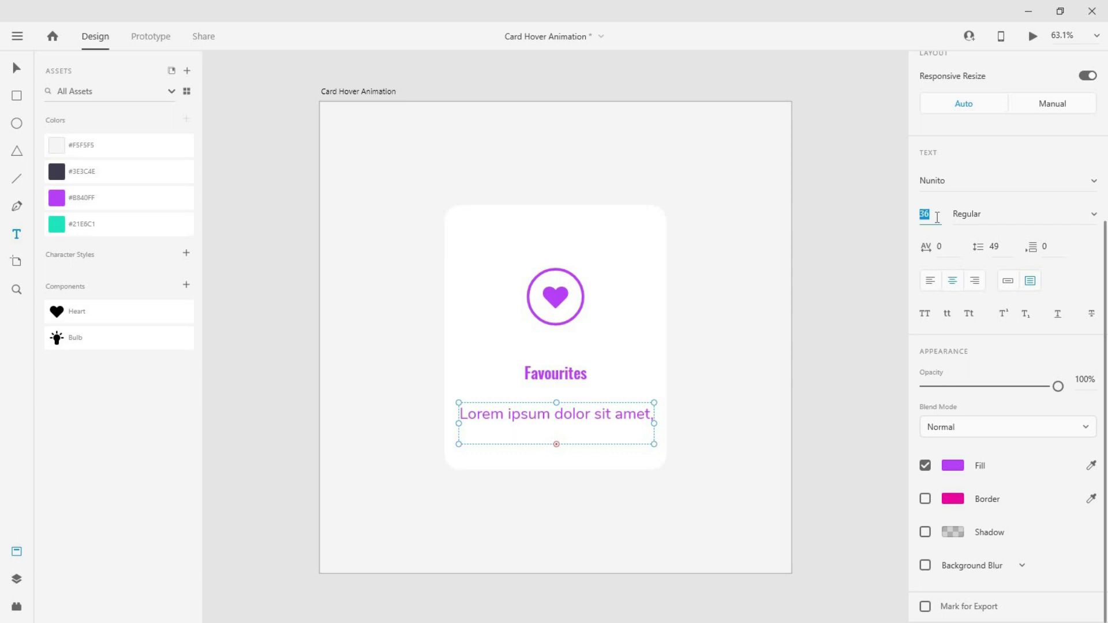
pyautogui.write('20')
pyautogui.press('Return')
# Widen the paragraph's text box slightly and set its text fill to grey #7F7F7F.
pyautogui.click(540, 375)
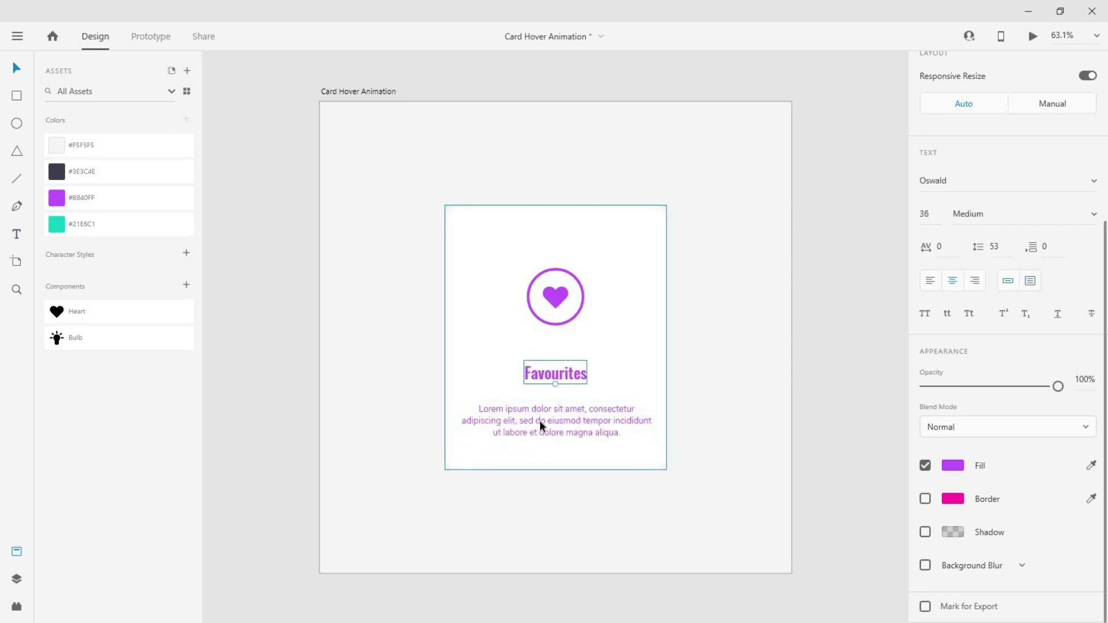
pyautogui.click(541, 426)
pyautogui.moveTo(459, 423); pyautogui.dragTo(455, 423)
pyautogui.click(949, 469)
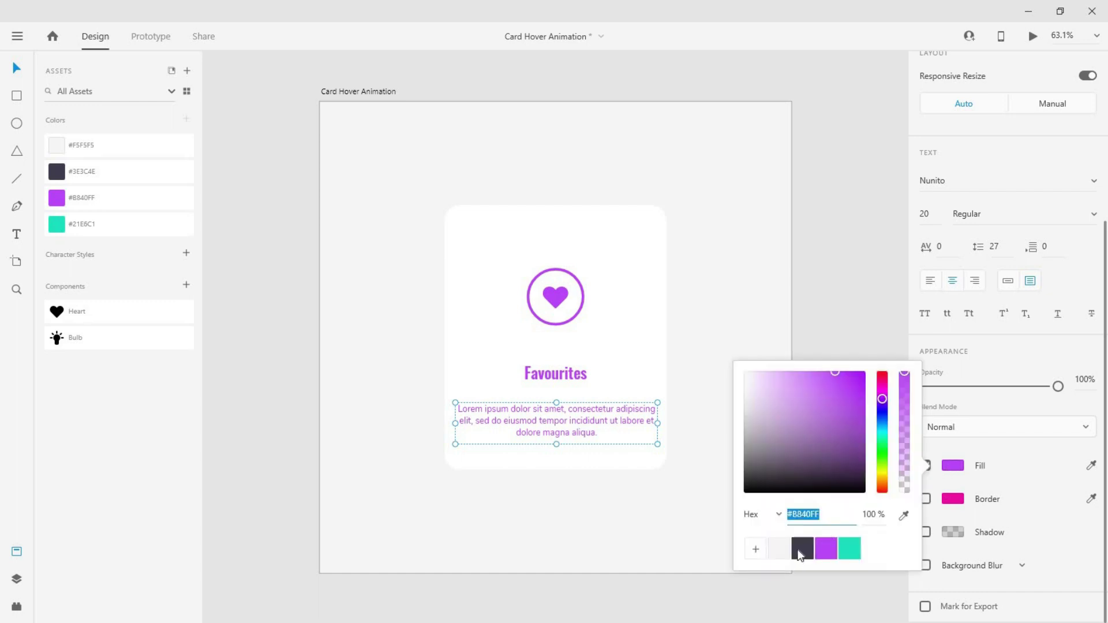
pyautogui.click(799, 556)
pyautogui.moveTo(770, 457); pyautogui.dragTo(738, 434)
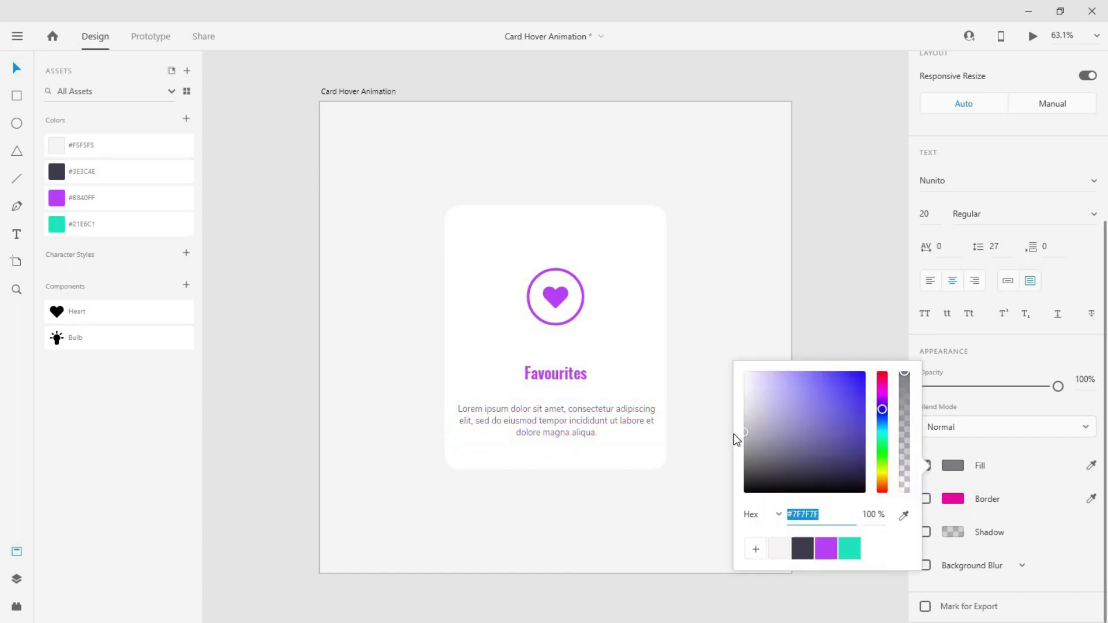
# Move the paragraph up about 28 px towards the heading and align the two texts on their horizontal centres.
pyautogui.click(582, 419)
pyautogui.hotkey('shift', 'Up')
pyautogui.hotkey('shift', 'Up')
pyautogui.hotkey('shift', 'Up')
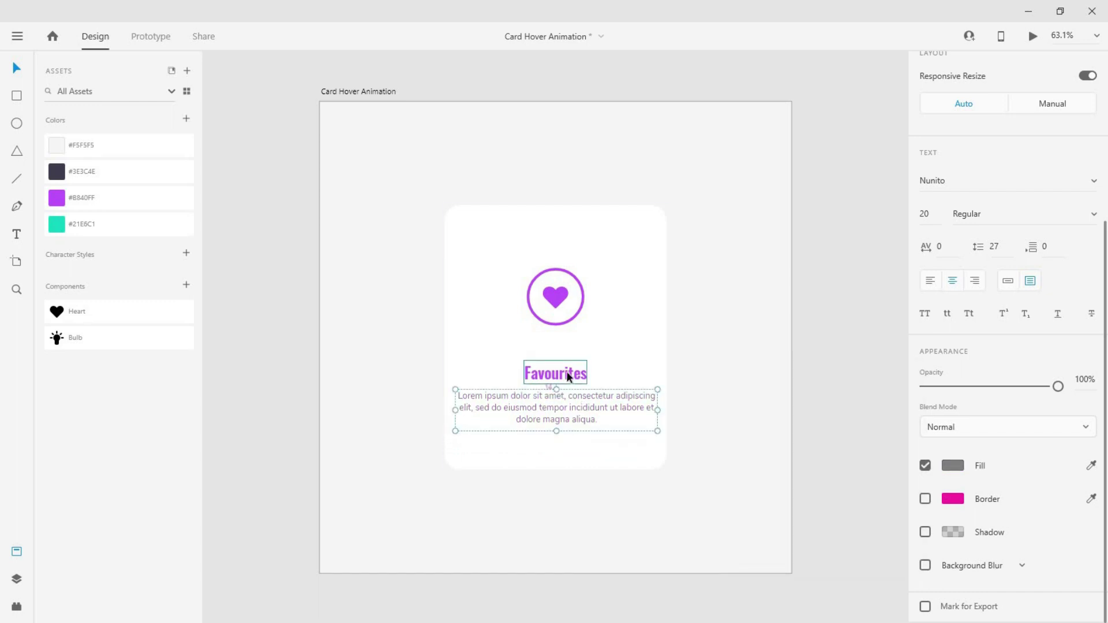
pyautogui.press('Down')
pyautogui.press('Down')
pyautogui.keyDown('shift'); pyautogui.click(546, 375); pyautogui.keyUp('shift')
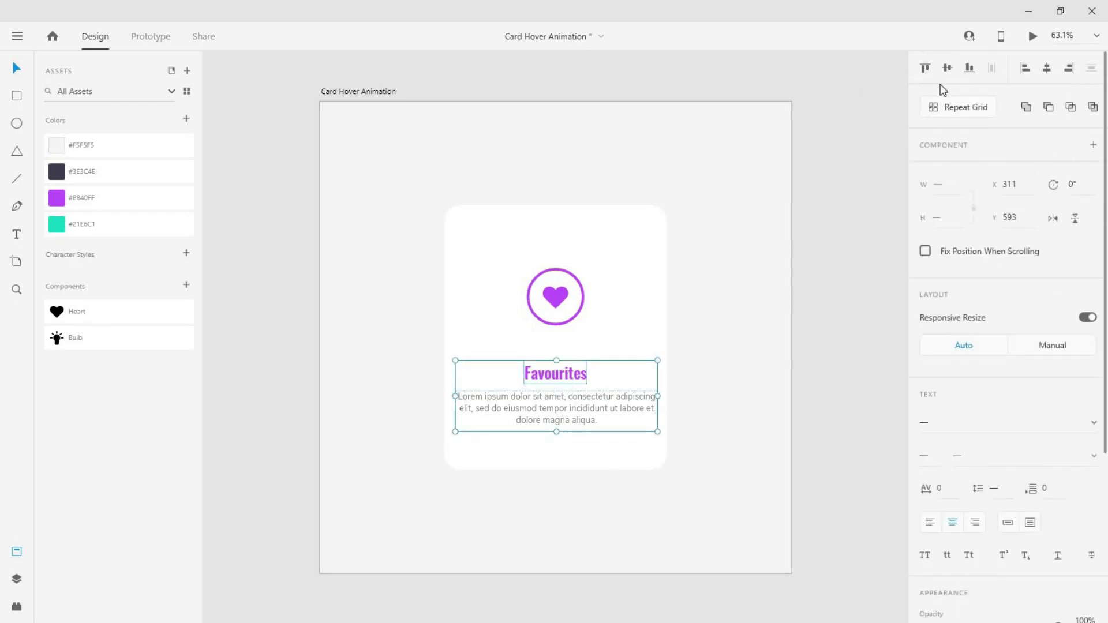
pyautogui.click(1048, 71)
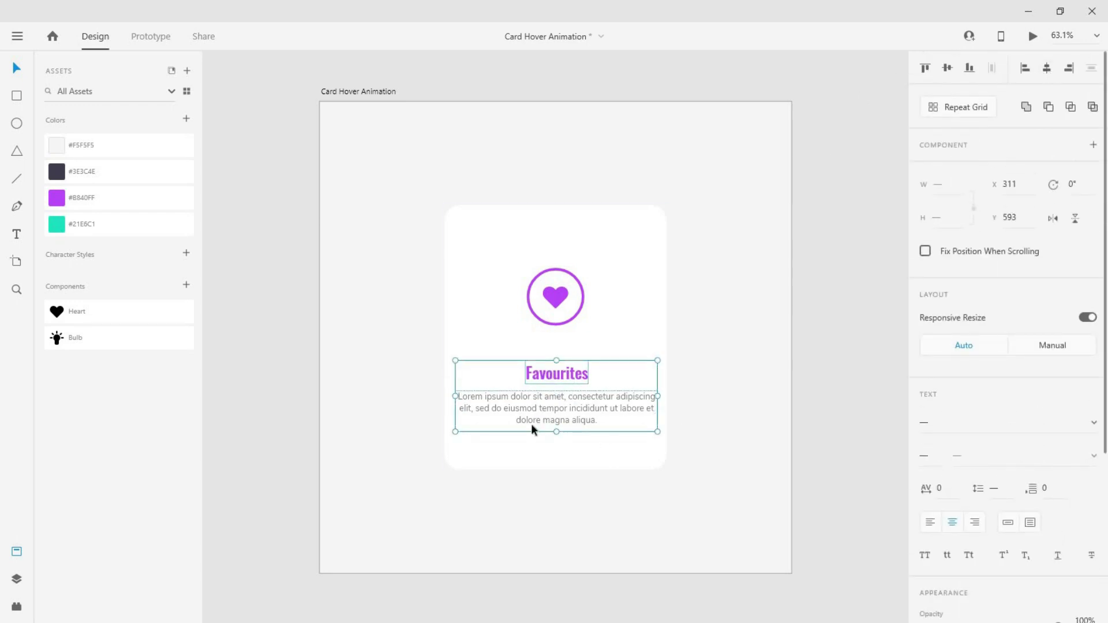
# Group the heading and paragraph under the name "Text" and centre the group horizontally on the artboard.
pyautogui.hotkey('ctrl', 'g')
pyautogui.click(15, 579)
pyautogui.hotkey('ctrl', 'shift', 'g')
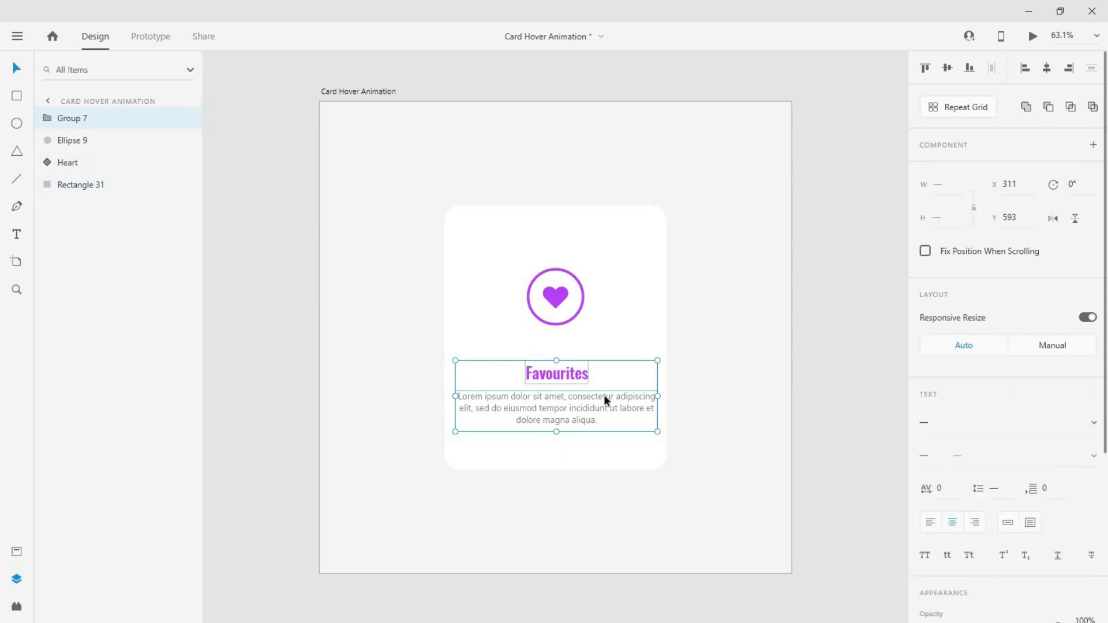
pyautogui.press('Escape')
pyautogui.doubleClick(74, 119)
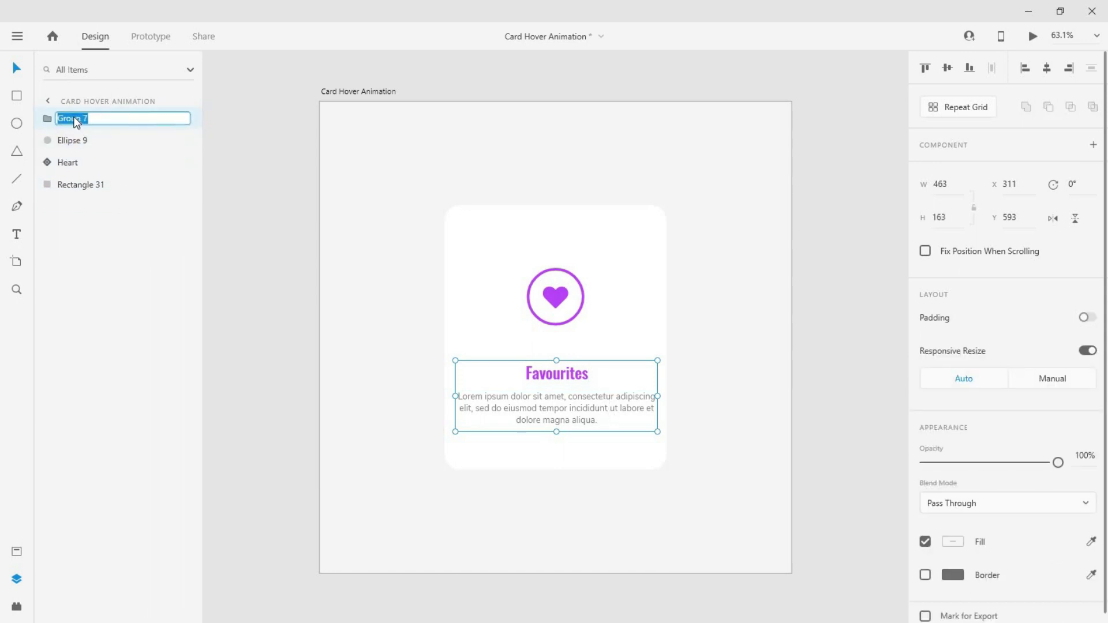
pyautogui.write('Text')
pyautogui.press('Return')
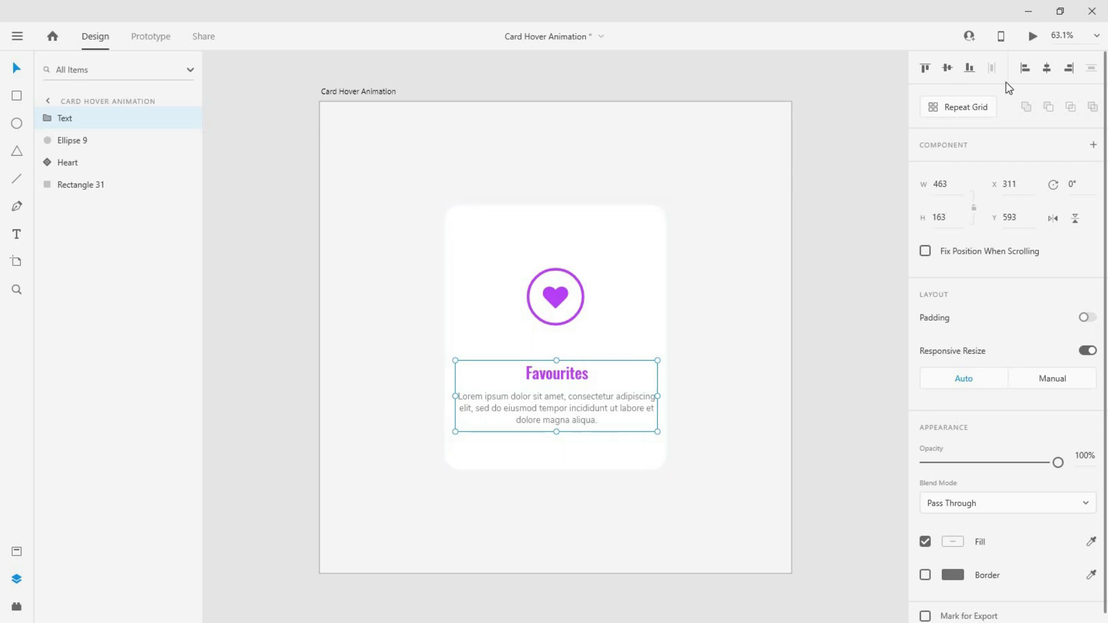
pyautogui.click(1048, 67)
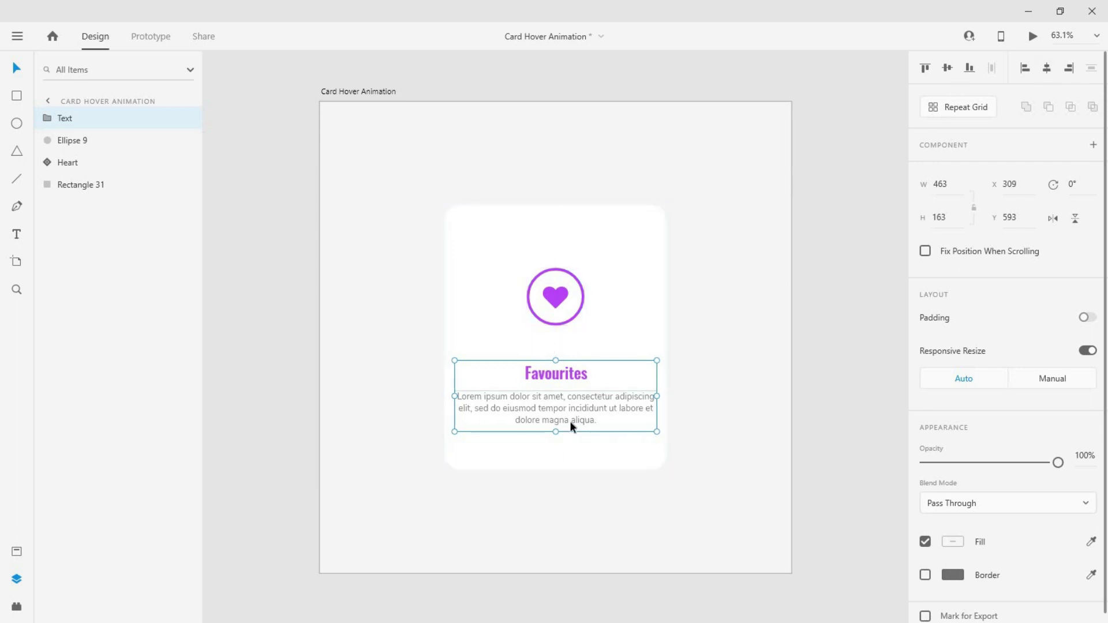
# Rename the white rounded rectangle's layer as "Card".
pyautogui.click(654, 282)
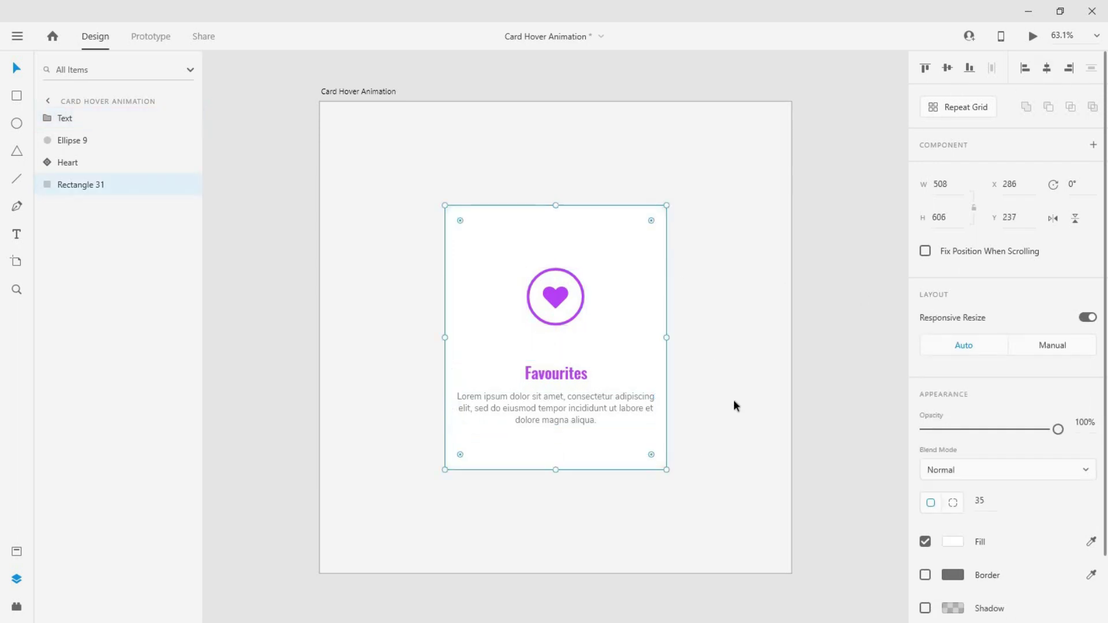
pyautogui.doubleClick(76, 185)
pyautogui.write('Card')
pyautogui.press('Return')
# Group the heart and its surrounding circle and name the group "Icon".
pyautogui.click(115, 163)
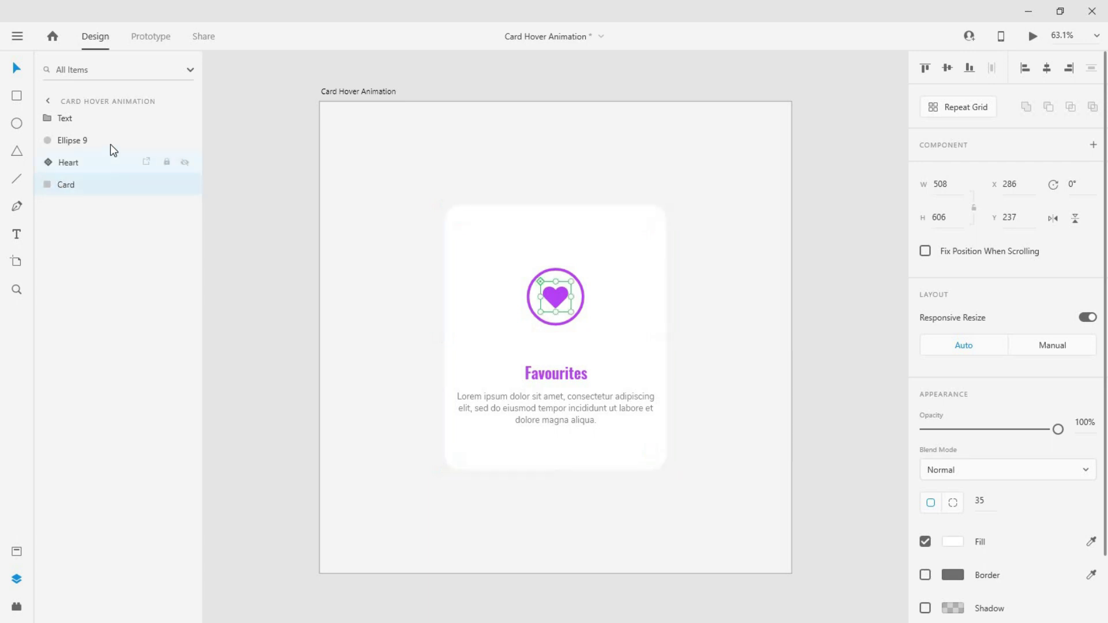
pyautogui.keyDown('shift'); pyautogui.click(109, 144); pyautogui.keyUp('shift')
pyautogui.hotkey('ctrl', 'g')
pyautogui.doubleClick(63, 140)
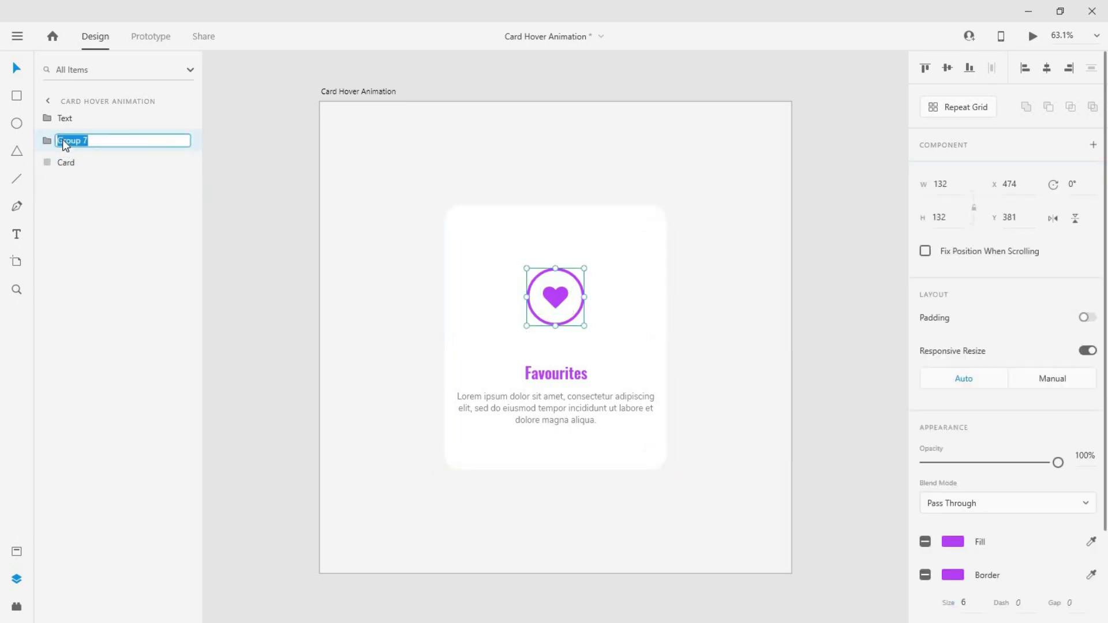
pyautogui.write('Icon')
pyautogui.press('Return')
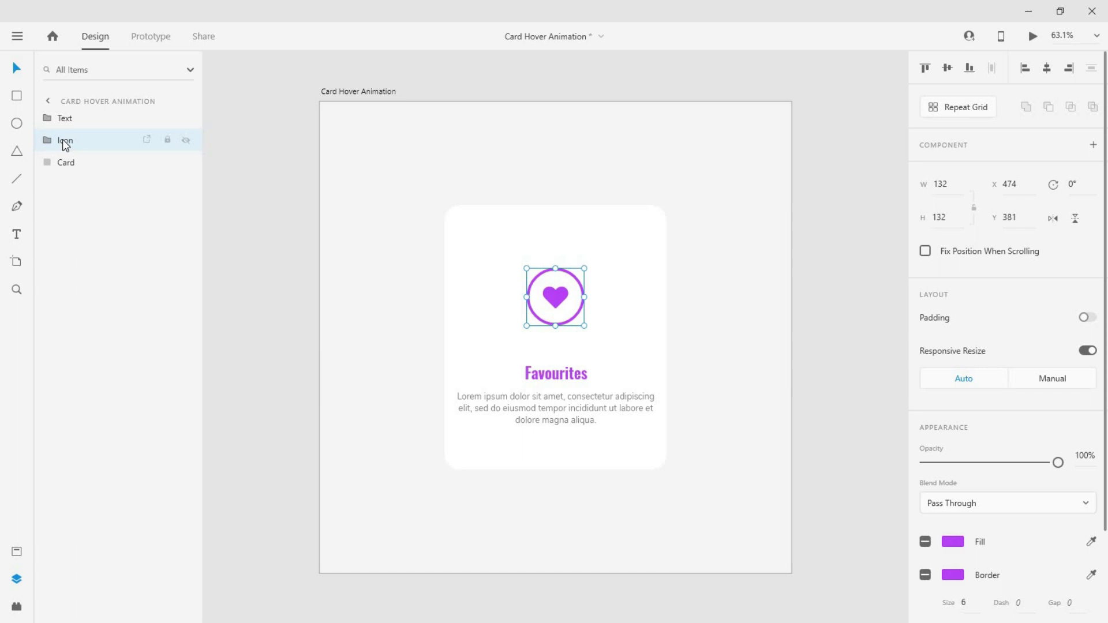
# Duplicate the Card rectangle and rename the lower copy "Card Shadow".
pyautogui.click(87, 166)
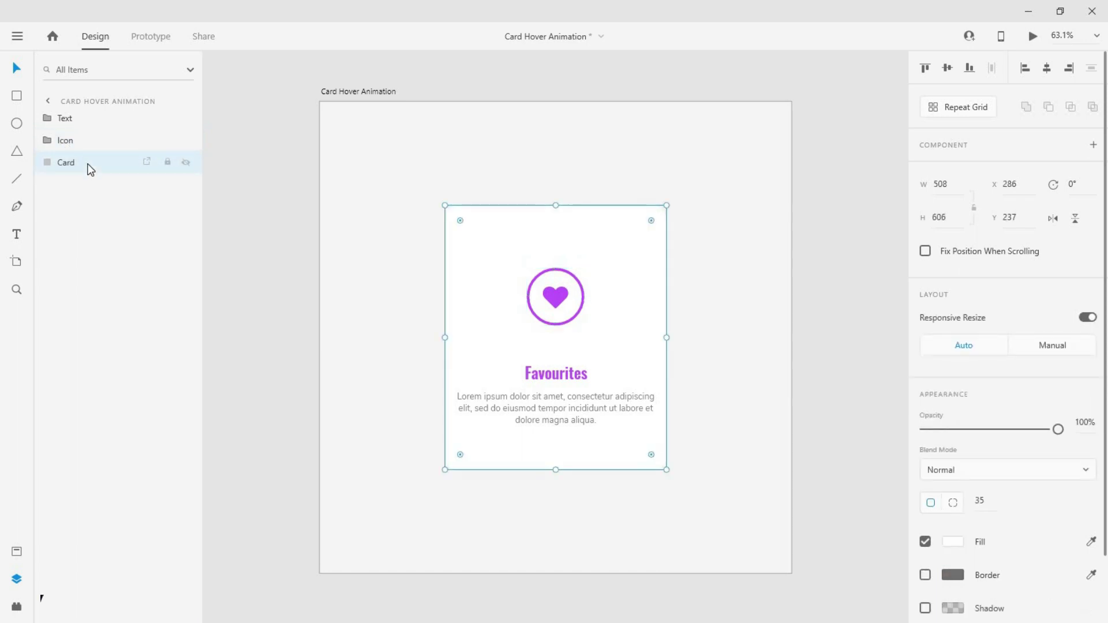
pyautogui.hotkey('ctrl', 'd')
pyautogui.doubleClick(64, 185)
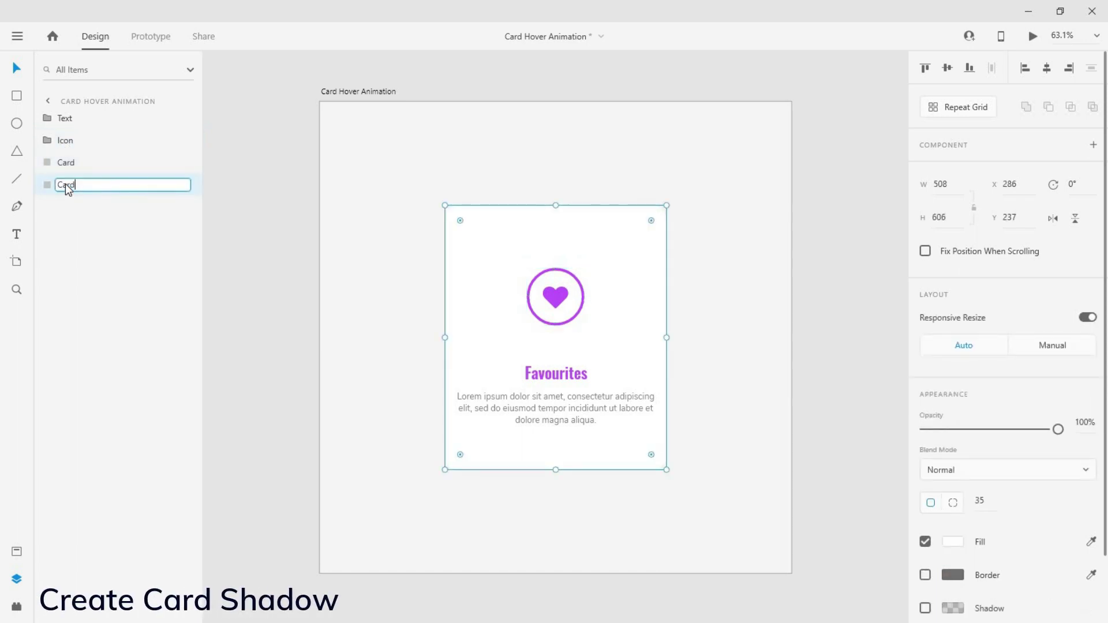
pyautogui.write('Shadow')
pyautogui.press('Return')
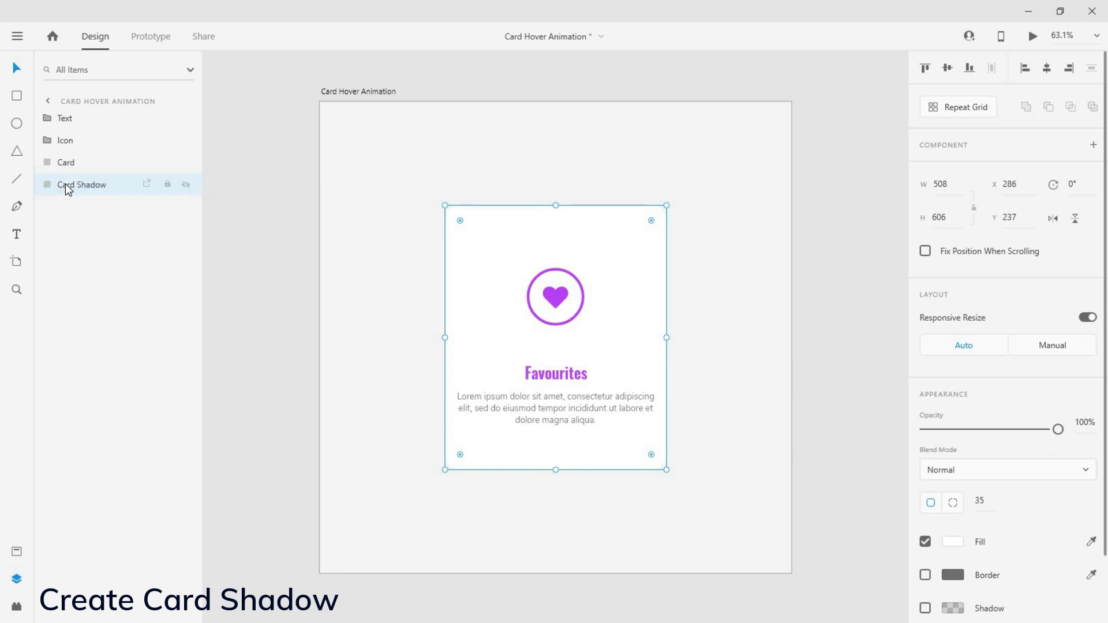
# Set the fill of the Card Shadow rectangle to dark #3E3C4E.
pyautogui.click(952, 541)
pyautogui.click(804, 601)
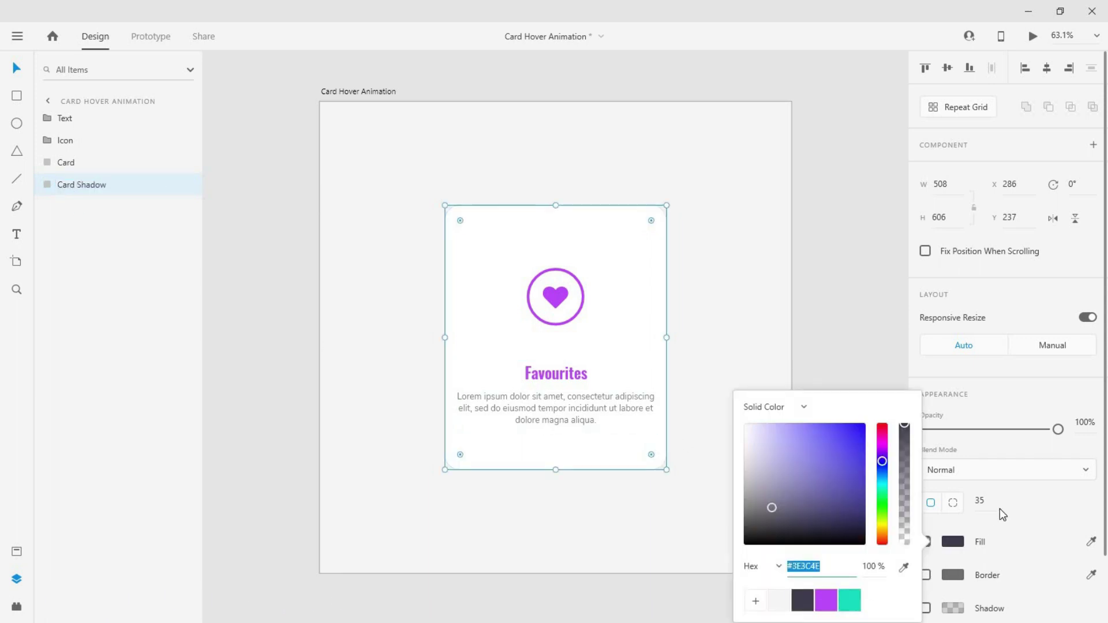
pyautogui.scroll(-2, 1007, 511)
# Offset the Card Shadow rectangle 25 px to the right and a little over 20 px down from the card.
pyautogui.hotkey('shift', 'Right')
pyautogui.hotkey('shift', 'Right')
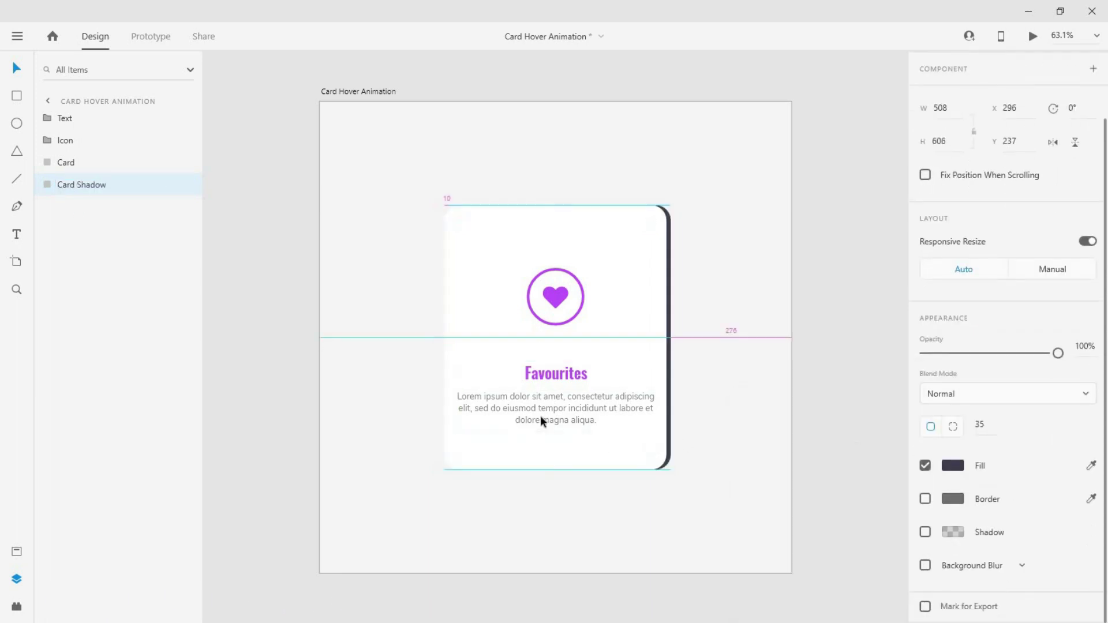
pyautogui.press('Right')
pyautogui.press('Right')
pyautogui.press('Right')
pyautogui.press('Right')
pyautogui.press('Right')
pyautogui.hotkey('shift', 'Down')
pyautogui.hotkey('shift', 'Down')
pyautogui.press('Down')
pyautogui.press('Down')
pyautogui.press('Down')
pyautogui.press('Down')
pyautogui.press('Down')
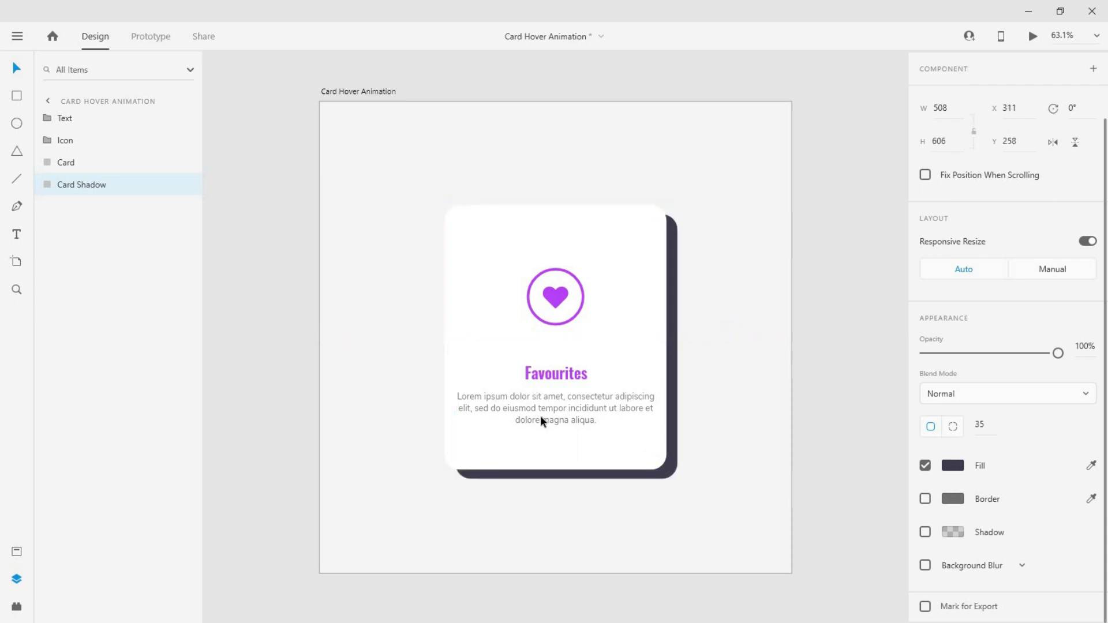
# Apply an Object Blur with an amount of 23 to the Card Shadow rectangle.
pyautogui.click(925, 565)
pyautogui.click(1023, 465)
pyautogui.click(1028, 496)
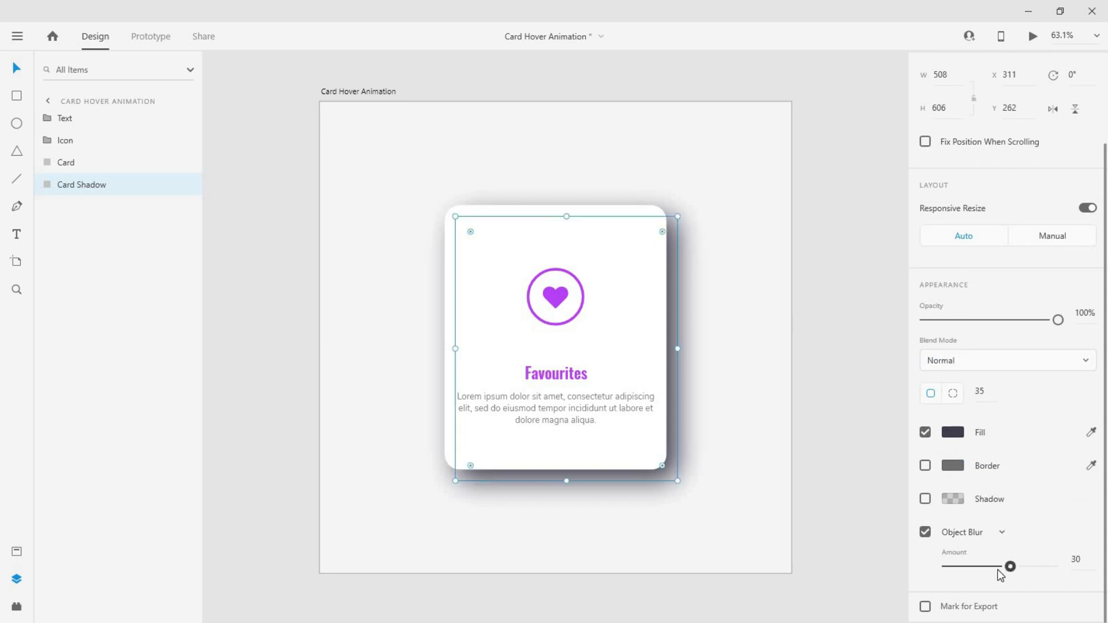
pyautogui.moveTo(998, 570); pyautogui.dragTo(993, 569)
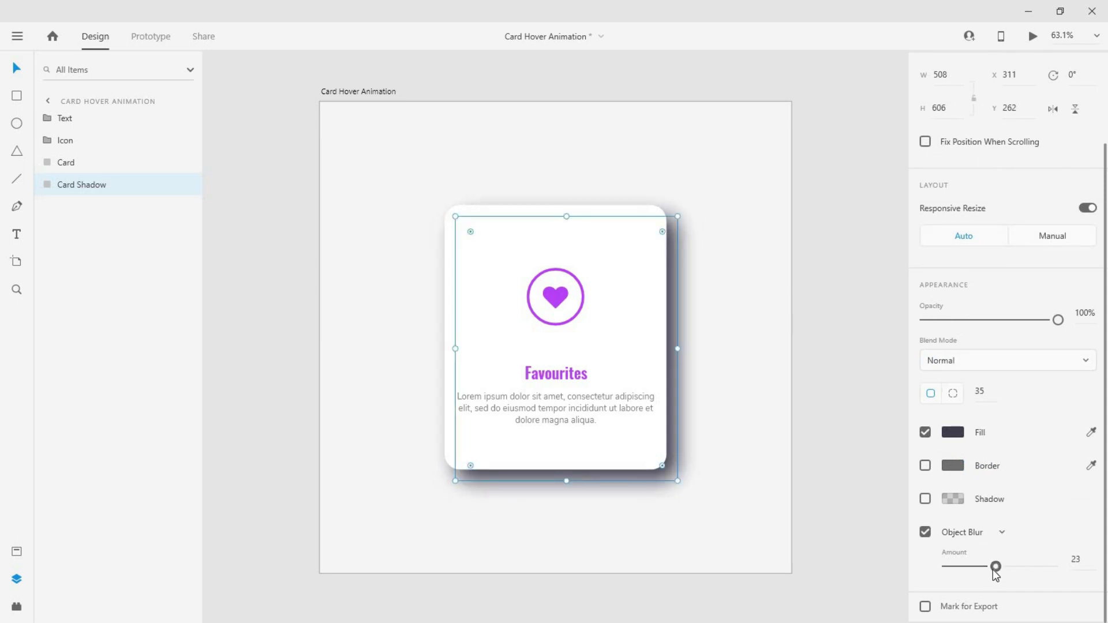
# Lower the alpha of the Card Shadow rectangle's #3E3C4E fill to 5%.
pyautogui.click(952, 433)
pyautogui.click(869, 492)
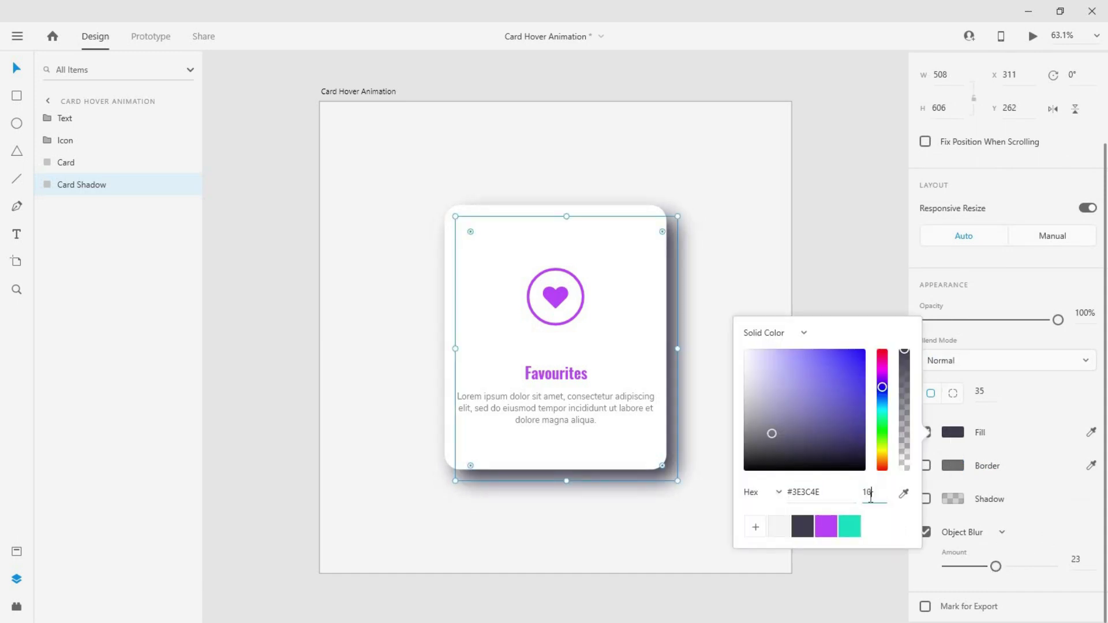
pyautogui.press('Return')
pyautogui.write('5')
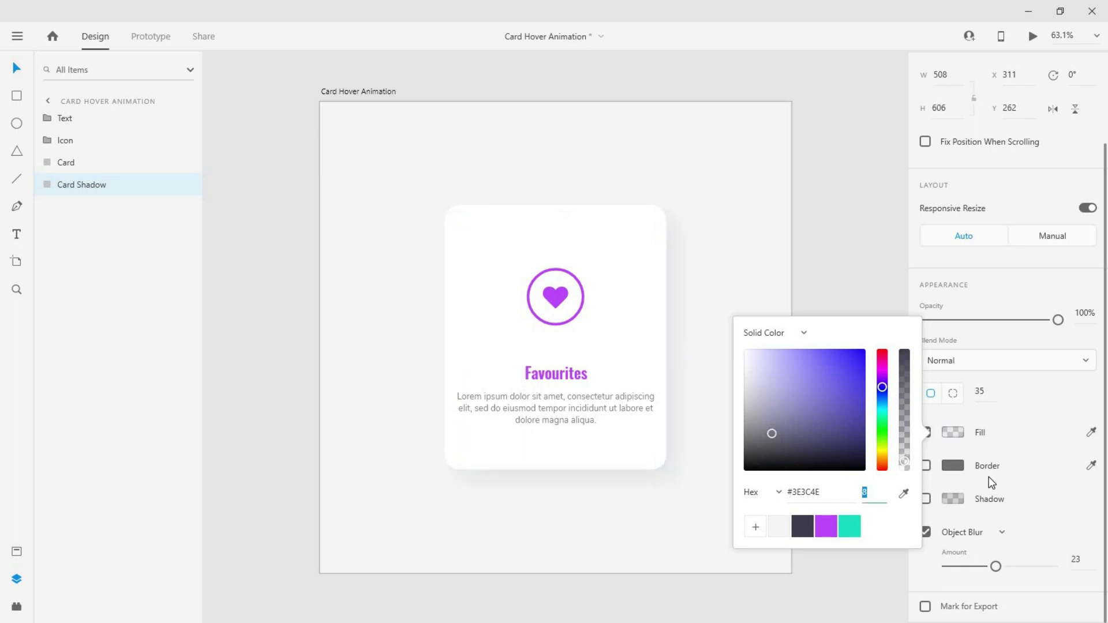
pyautogui.click(989, 480)
pyautogui.click(716, 448)
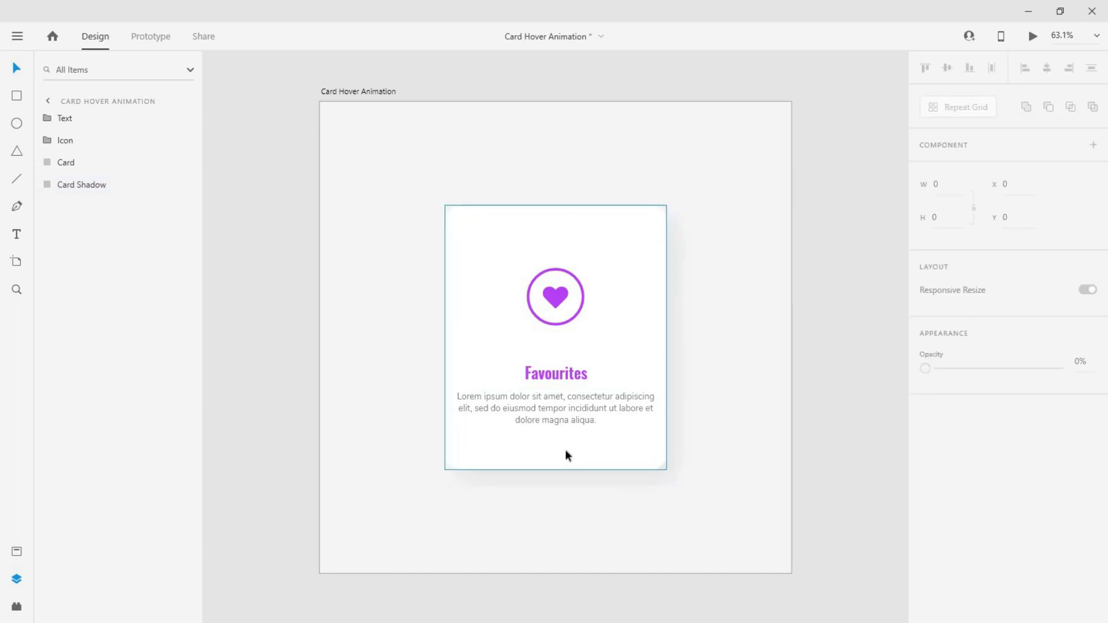
# Duplicate the white Card rectangle and rename the upper copy "Card-active".
pyautogui.click(565, 446)
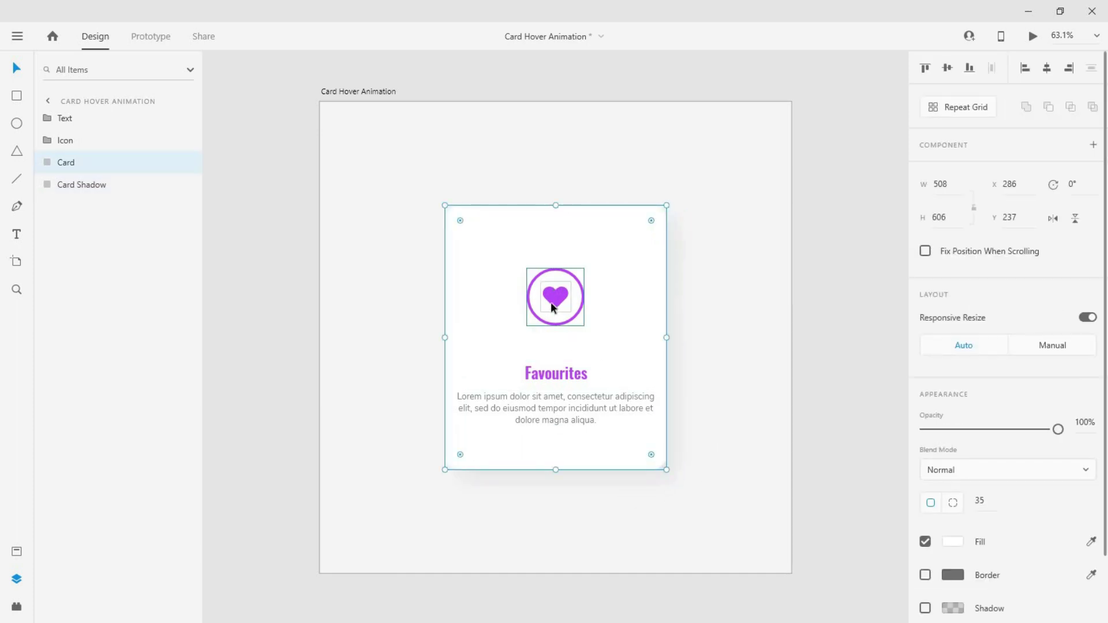
pyautogui.hotkey('ctrl', 'd')
pyautogui.doubleClick(91, 161)
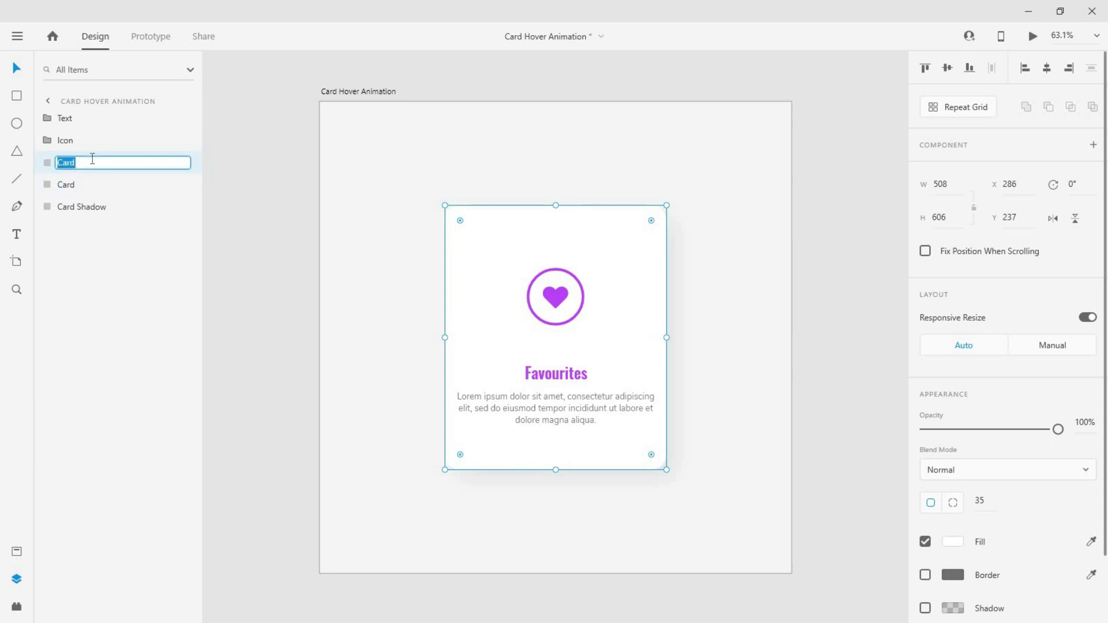
pyautogui.write('Card-active')
pyautogui.press('Return')
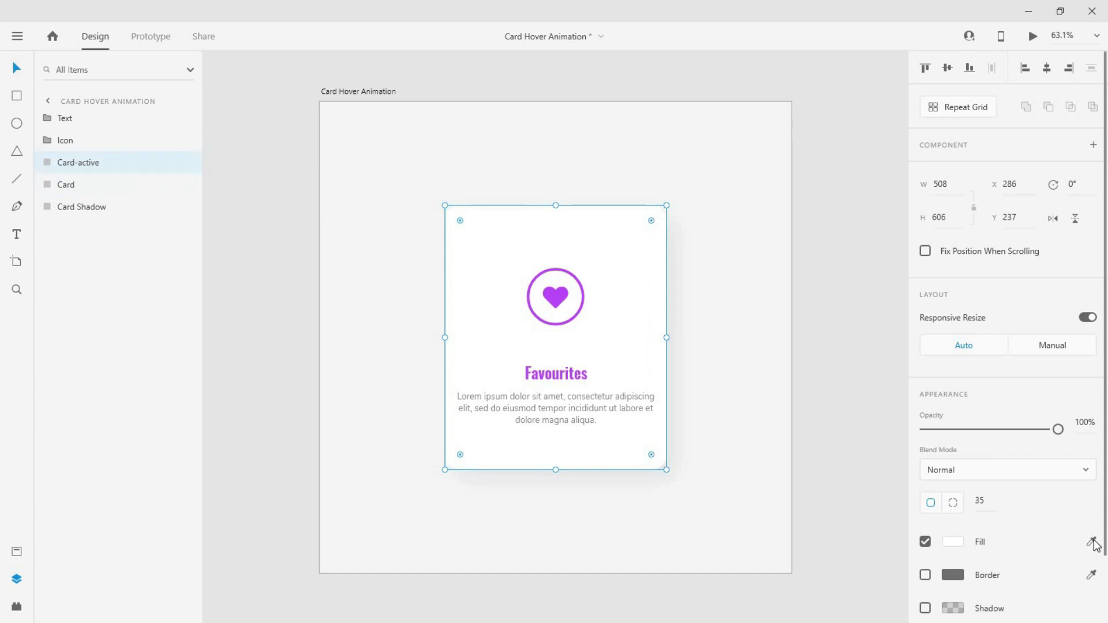
# Draw a 186 px circle centred on the heart icon and remove its border.
pyautogui.press('e')
pyautogui.moveTo(556, 296)
pyautogui.mouseDown()
pyautogui.moveTo(490, 260)
pyautogui.moveTo(568, 384)
pyautogui.mouseUp()
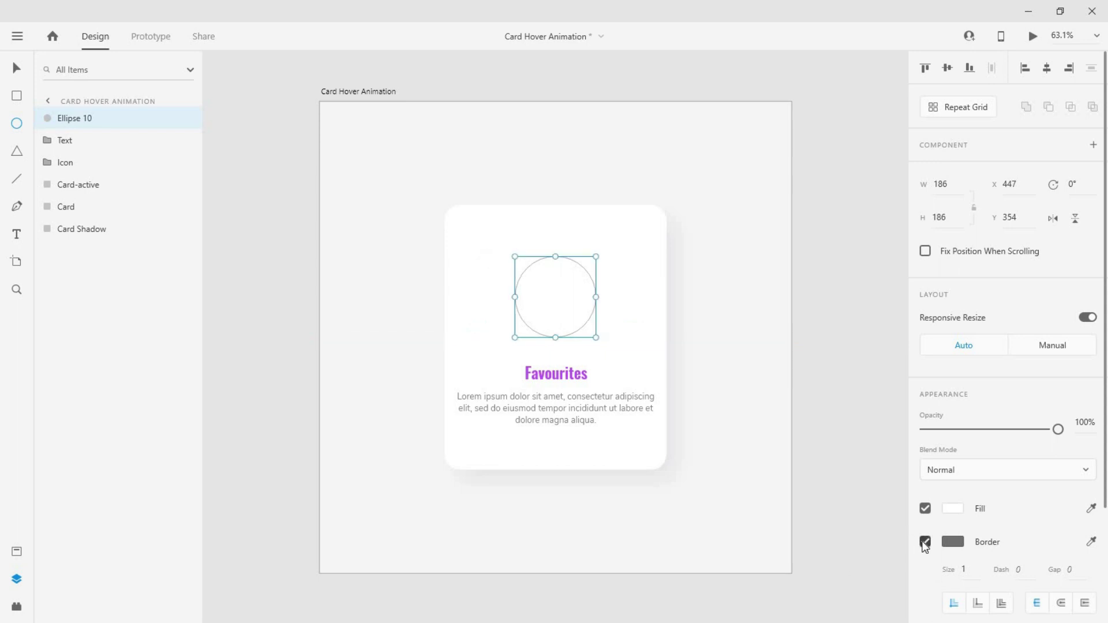
pyautogui.click(925, 542)
# Place the new circle directly below the Icon group in the layer order and rename it "Mask Shape".
pyautogui.moveTo(86, 119); pyautogui.dragTo(81, 165)
pyautogui.doubleClick(80, 164)
pyautogui.write('Mask')
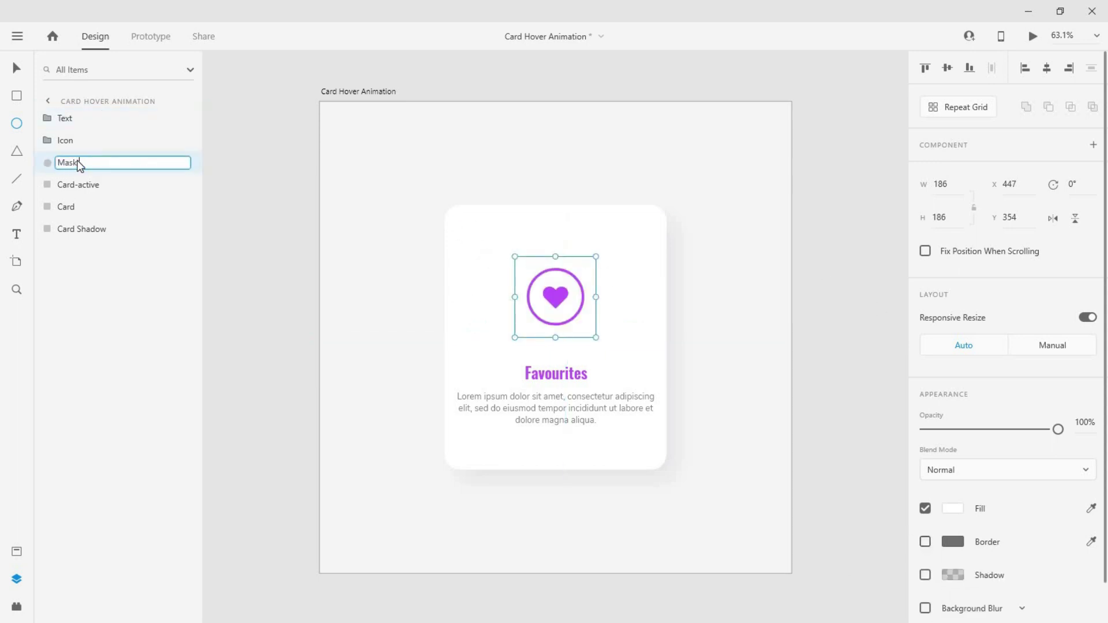
pyautogui.write(' Shape')
pyautogui.press('Return')
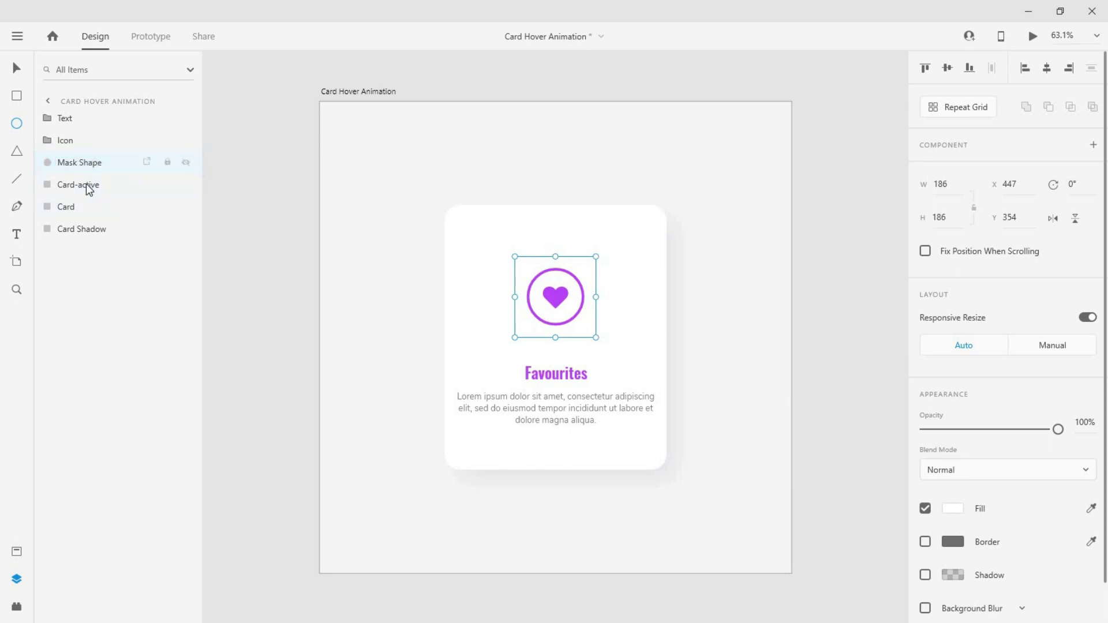
# Fill the Card-active rectangle with the saved purple #B840FF.
pyautogui.click(81, 185)
pyautogui.click(952, 541)
pyautogui.click(826, 600)
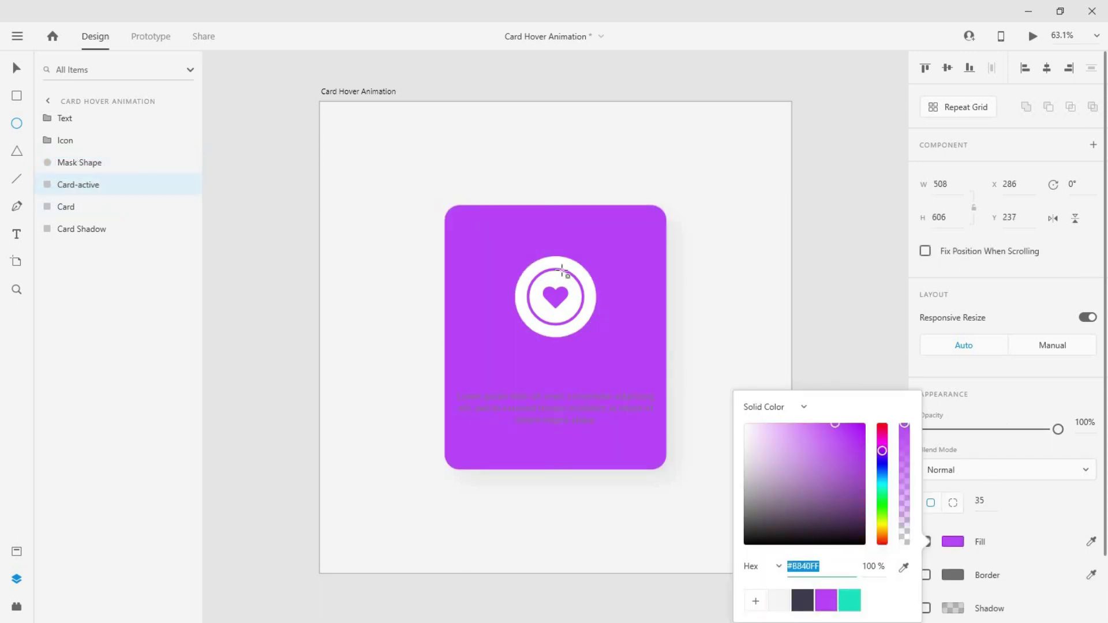
pyautogui.write('v')
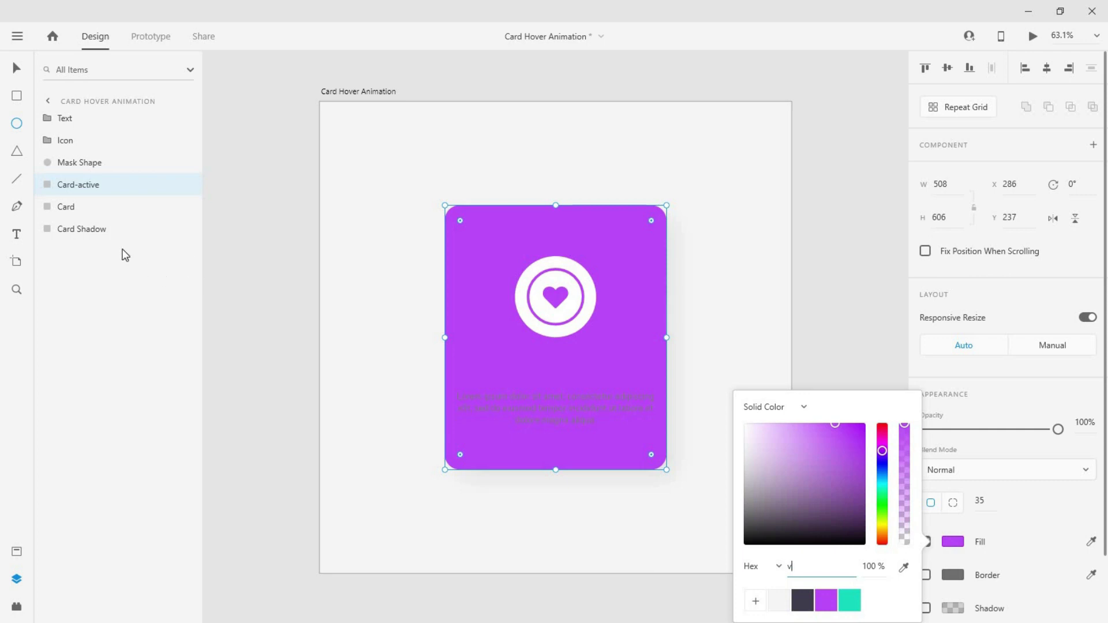
# Mask the Card-active rectangle with the Mask Shape circle.
pyautogui.keyDown('shift'); pyautogui.click(105, 163); pyautogui.keyUp('shift')
pyautogui.keyDown('shift'); pyautogui.click(106, 164); pyautogui.keyUp('shift')
pyautogui.rightClick(106, 207)
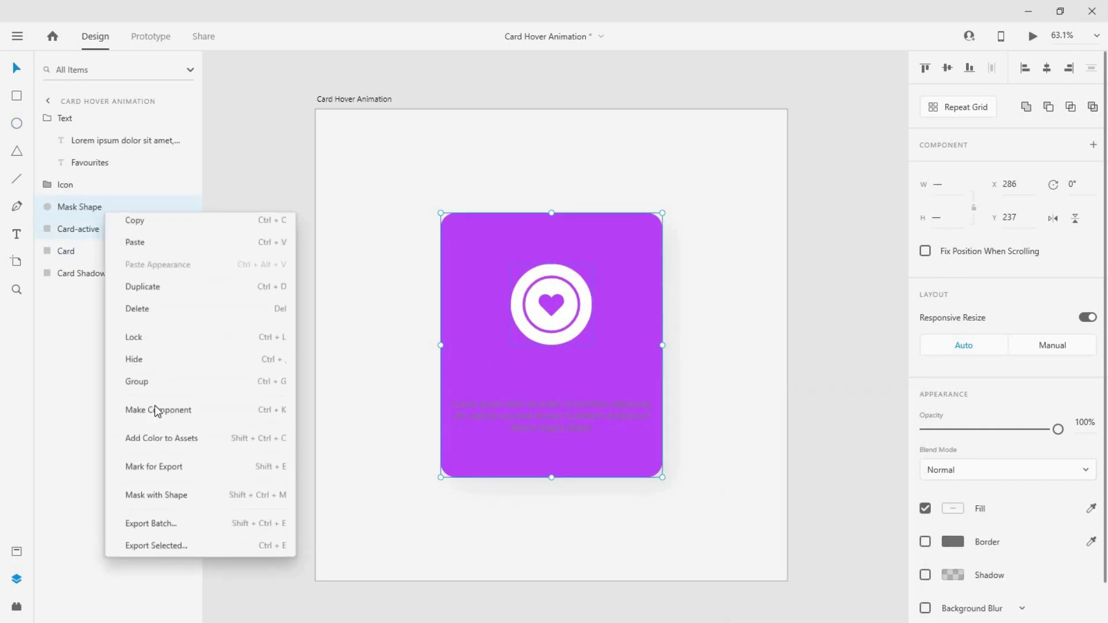
pyautogui.click(179, 497)
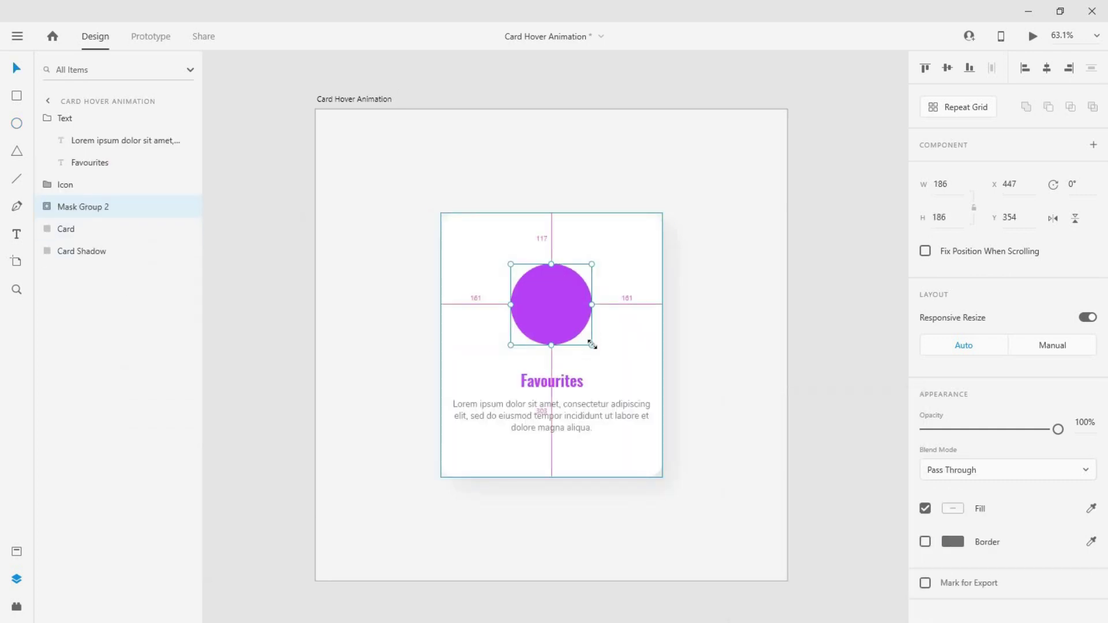
# Shrink the Mask Shape circle inside the mask group to 16 × 16 px about its centre, behind the heart.
pyautogui.click(47, 207)
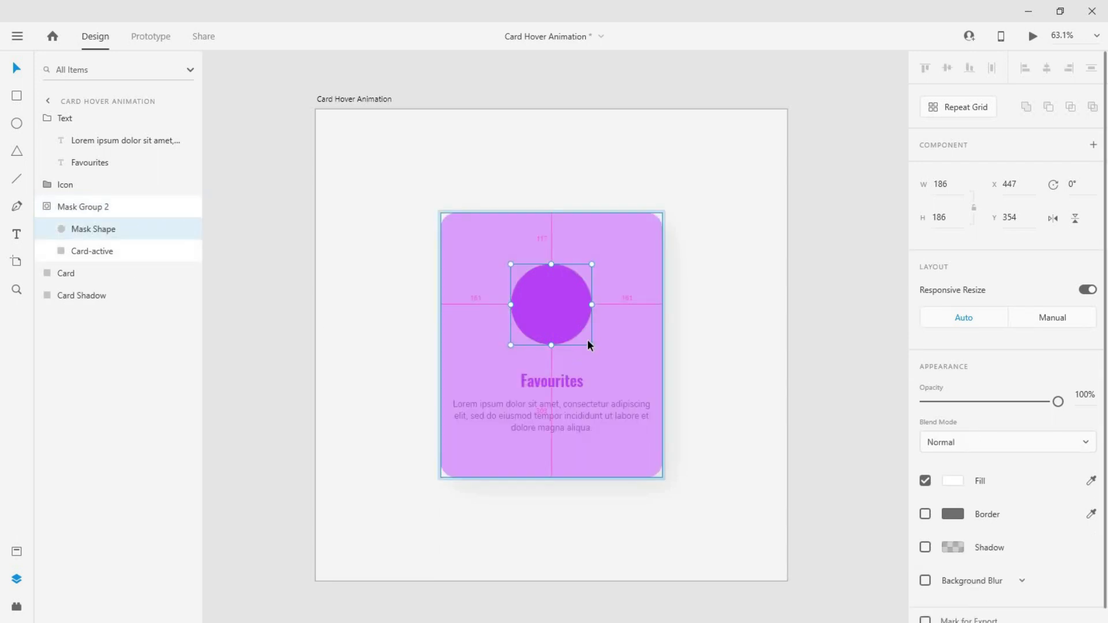
pyautogui.moveTo(592, 345); pyautogui.dragTo(554, 322)
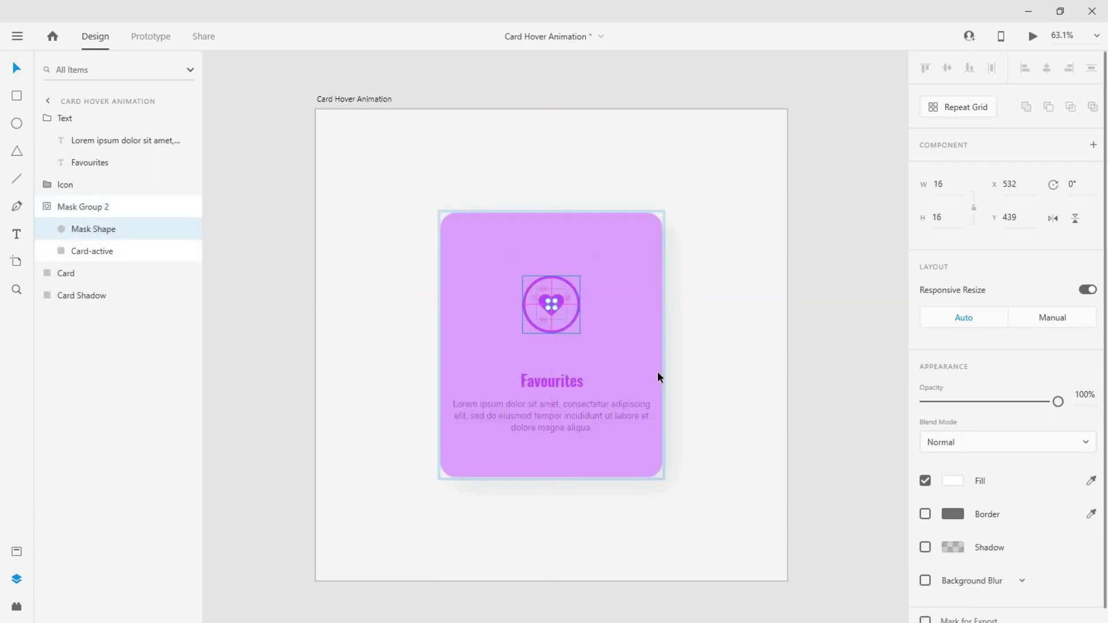
pyautogui.click(723, 334)
# Move the Text group 40 px down on the card.
pyautogui.click(541, 414)
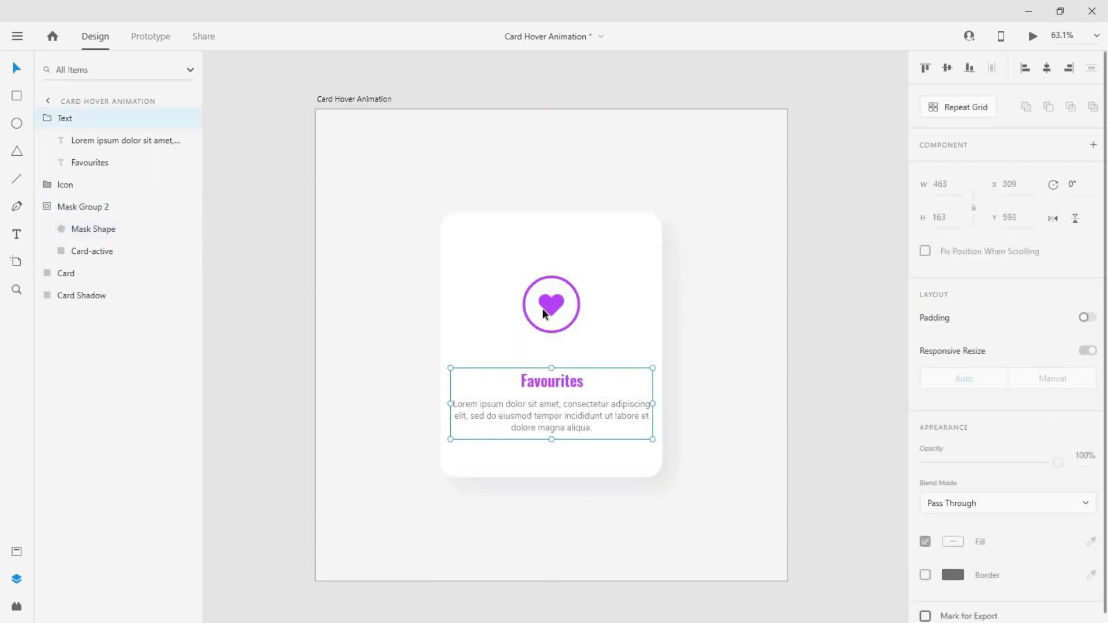
pyautogui.hotkey('shift', 'Down')
pyautogui.hotkey('shift', 'Down')
pyautogui.hotkey('shift', 'Down')
pyautogui.hotkey('shift', 'Down')
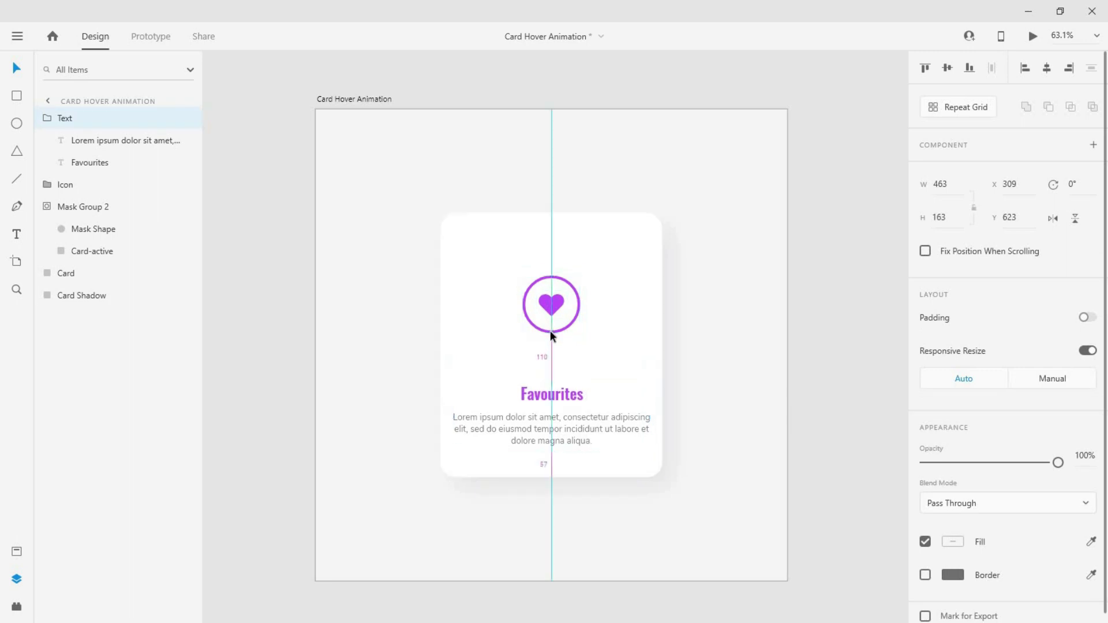
# Move only the Lorem ipsum paragraph 50 px further down within the Text group.
pyautogui.doubleClick(546, 424)
pyautogui.hotkey('shift', 'Down')
pyautogui.hotkey('shift', 'Down')
pyautogui.hotkey('shift', 'Down')
pyautogui.hotkey('shift', 'Down')
pyautogui.hotkey('shift', 'Down')
pyautogui.hotkey('shift', 'Down')
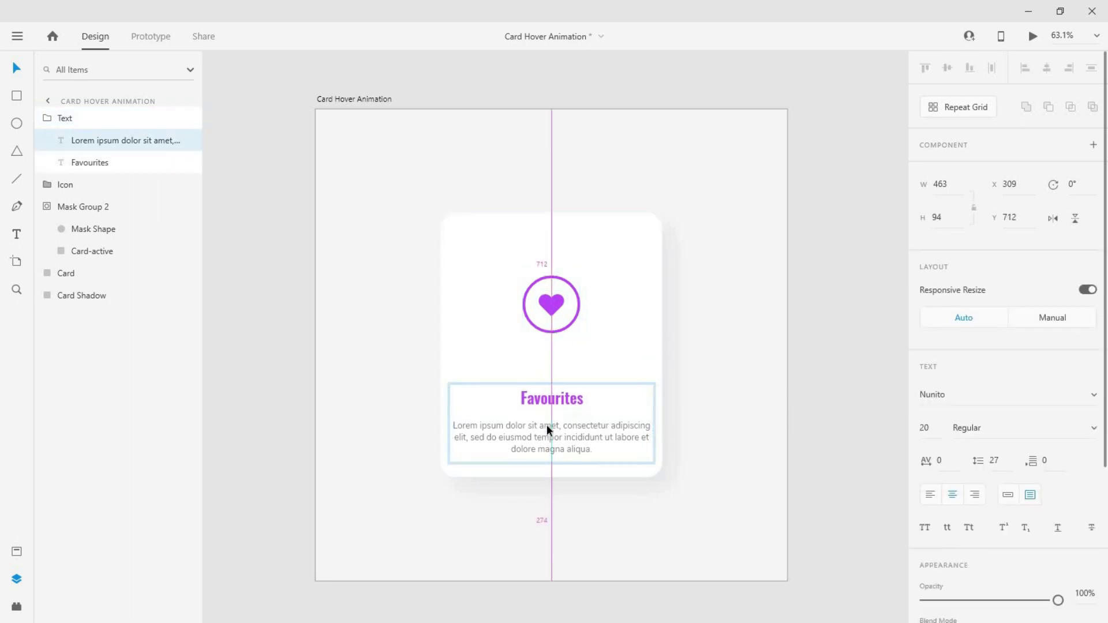
# Recolour the Lorem ipsum paragraph with the lightest saved swatch and set its opacity to 0%.
pyautogui.scroll(-4, 1032, 458)
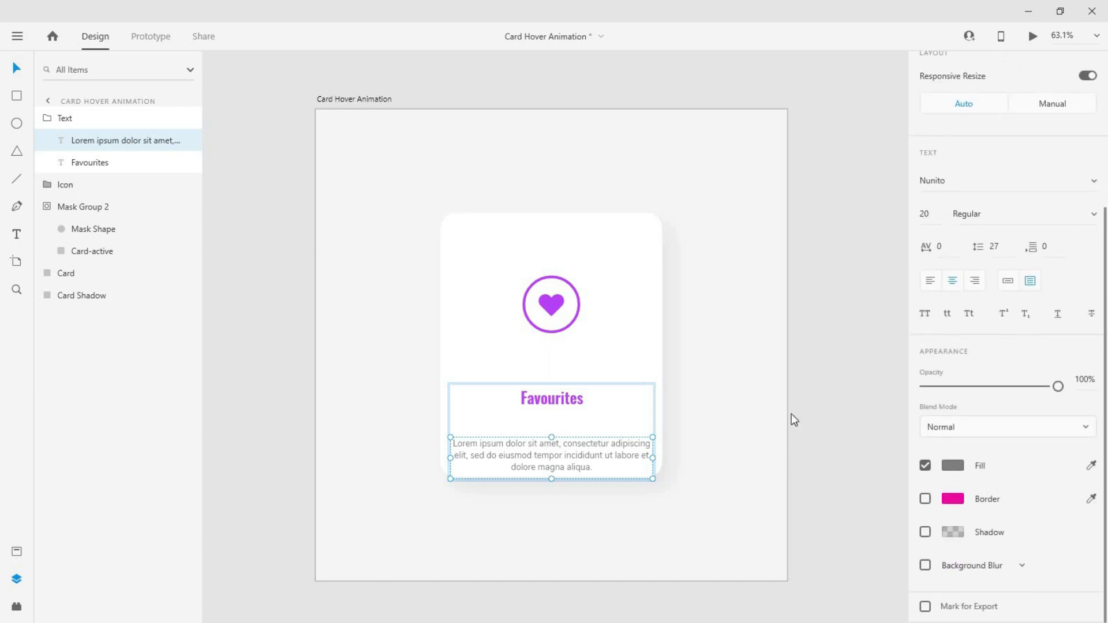
pyautogui.click(952, 466)
pyautogui.click(779, 548)
pyautogui.moveTo(1059, 387); pyautogui.dragTo(925, 386)
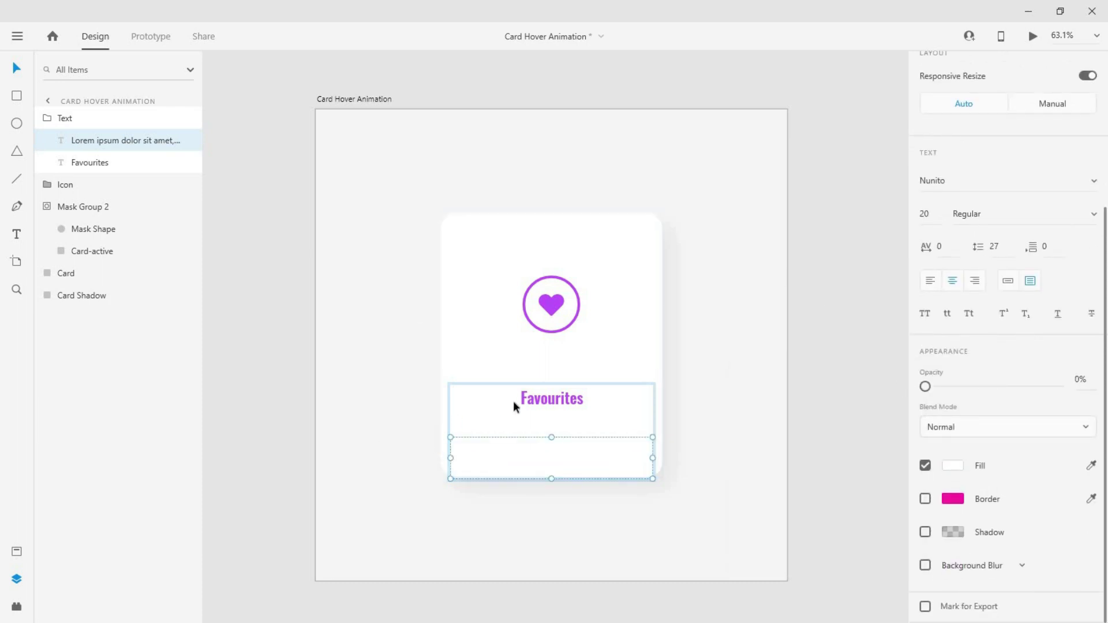
pyautogui.click(539, 402)
pyautogui.click(739, 313)
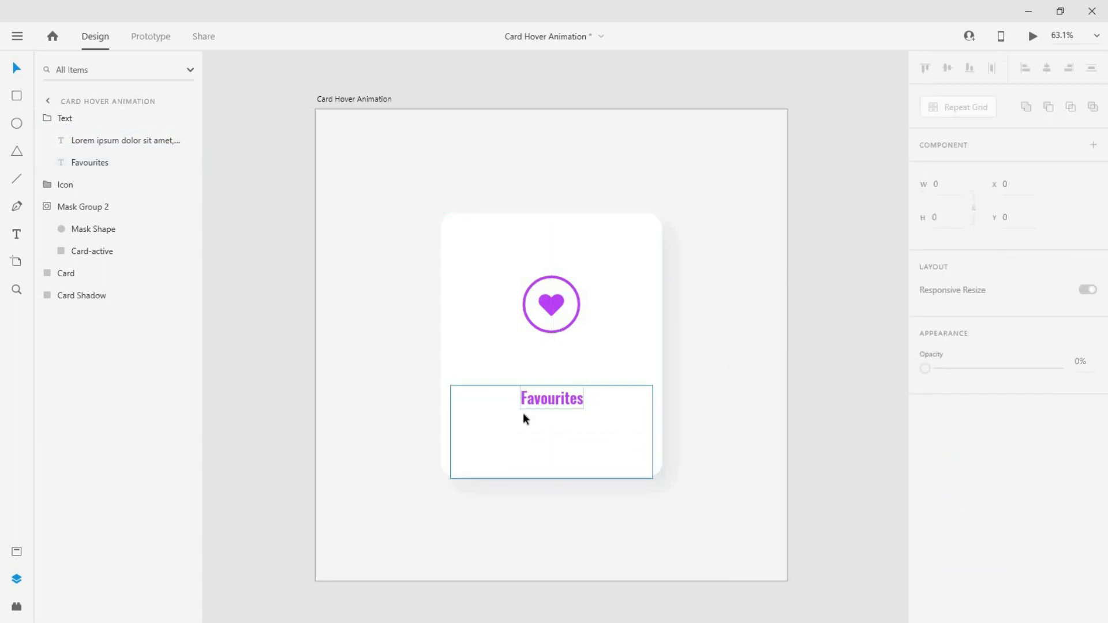
# Group the mask group, Card and Card Shadow, and name the group "Card Section".
pyautogui.click(106, 299)
pyautogui.click(112, 207)
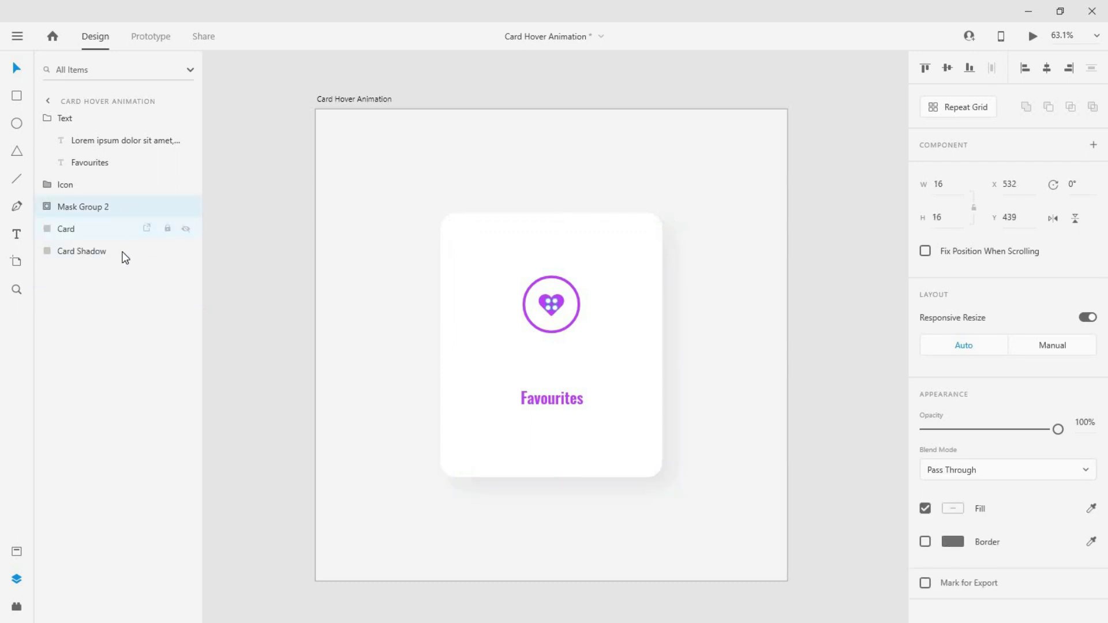
pyautogui.keyDown('shift'); pyautogui.click(126, 258); pyautogui.keyUp('shift')
pyautogui.hotkey('ctrl', 'g')
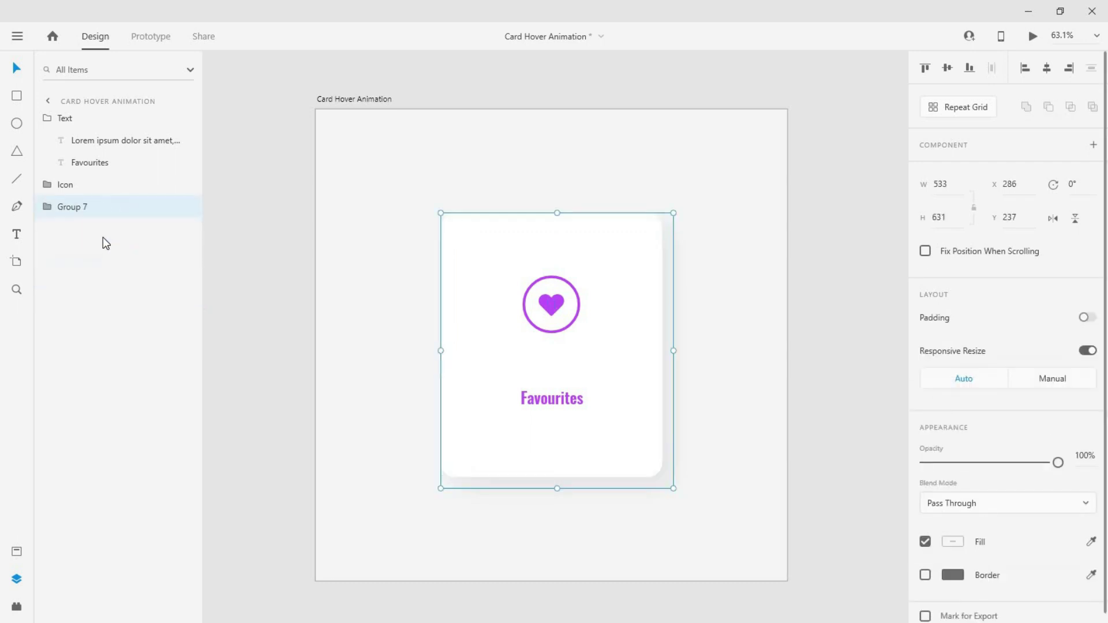
pyautogui.doubleClick(69, 207)
pyautogui.write('Card Sect')
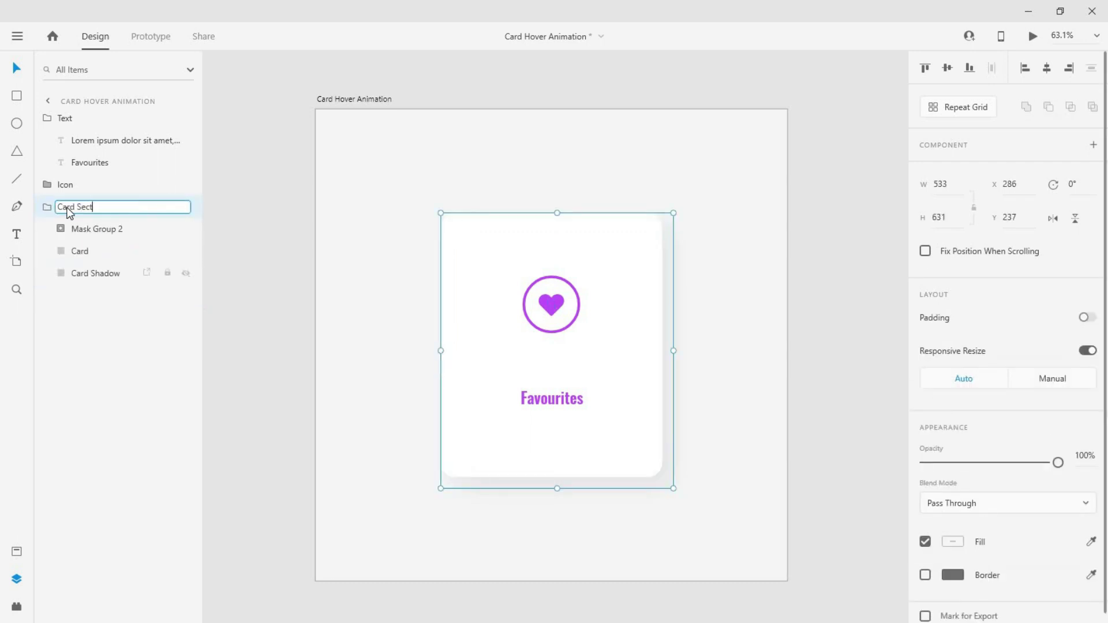
pyautogui.write('ion')
pyautogui.press('Return')
# Turn the Text, Icon and Card Section groups into one component and name it "Card Hover".
pyautogui.click(92, 118)
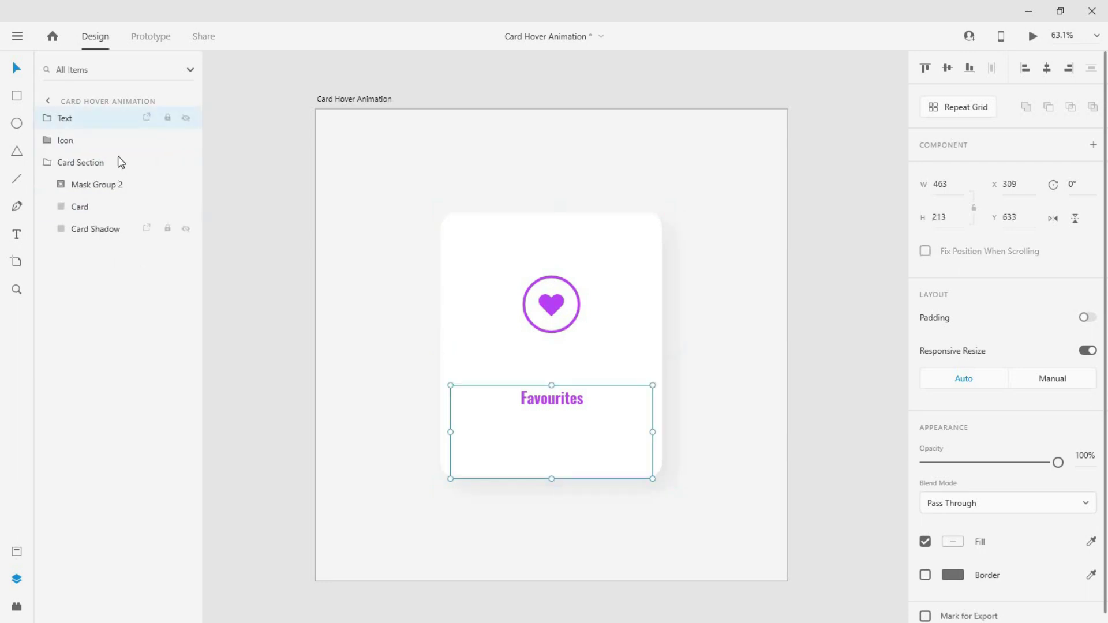
pyautogui.click(120, 162)
pyautogui.keyDown('shift'); pyautogui.click(106, 115); pyautogui.keyUp('shift')
pyautogui.rightClick(106, 115)
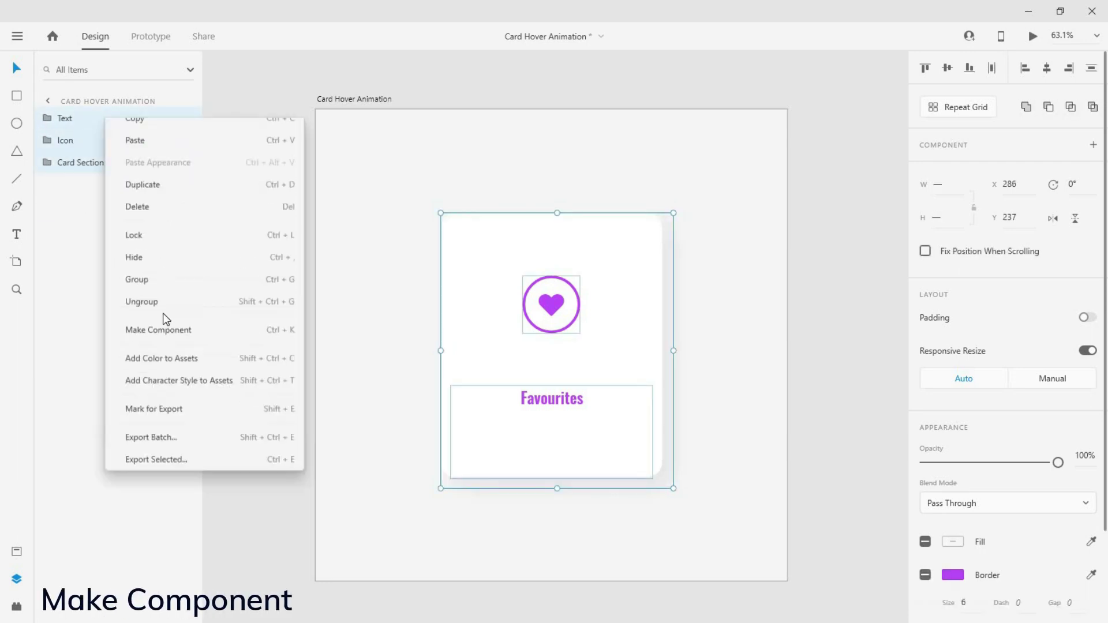
pyautogui.click(169, 349)
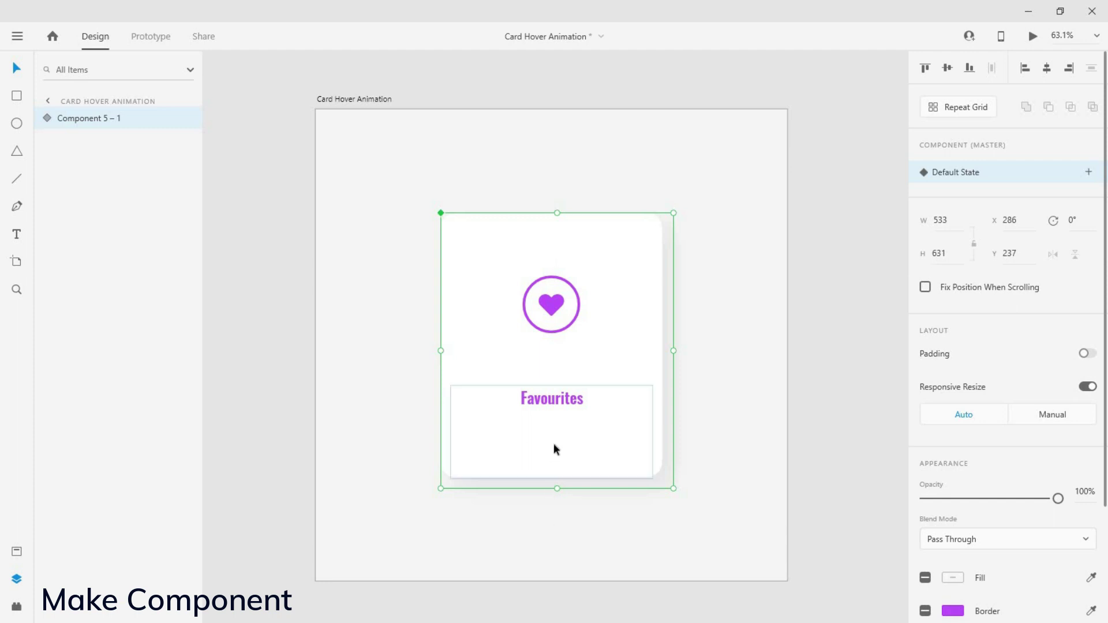
pyautogui.doubleClick(81, 119)
pyautogui.write('Card Hob')
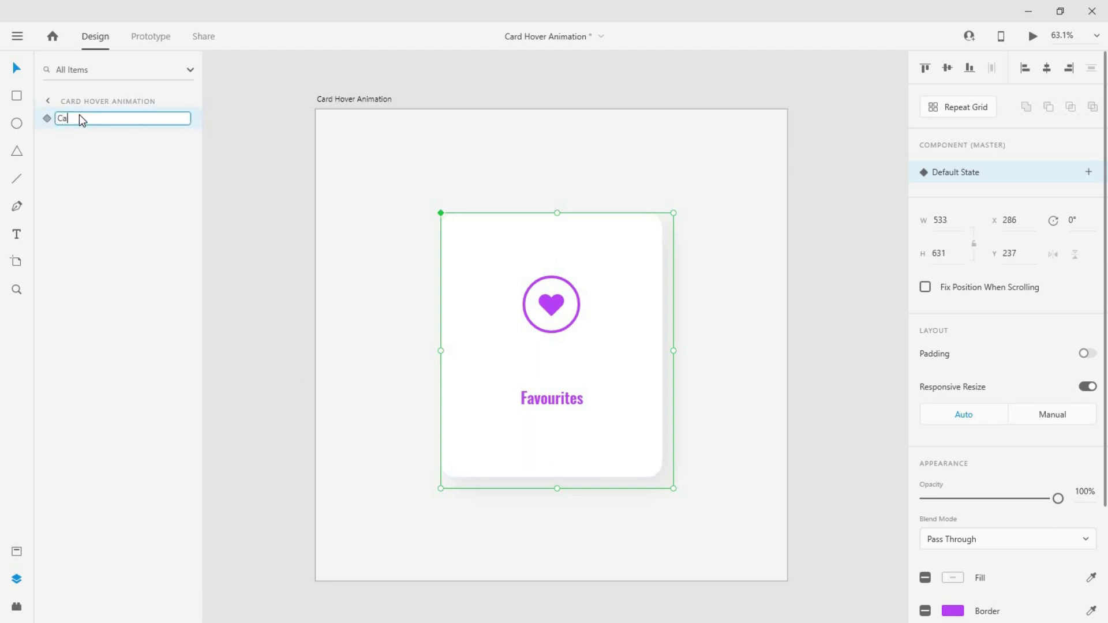
pyautogui.press('Return')
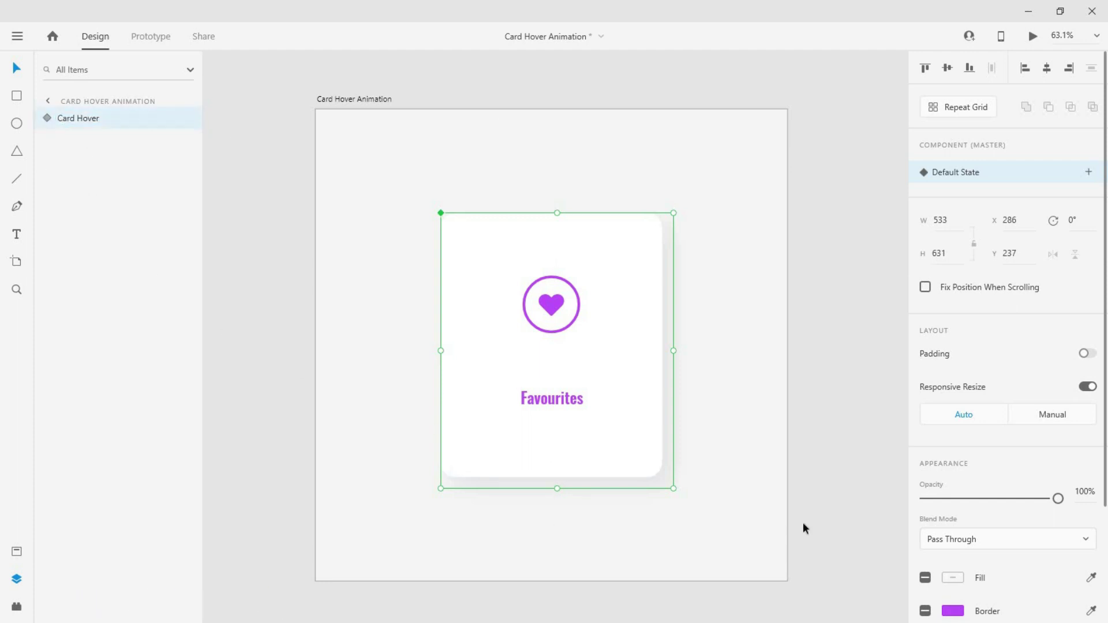
# Add a hover state to the Card Hover component, keeping the name "Hover State".
pyautogui.click(1088, 172)
pyautogui.click(981, 202)
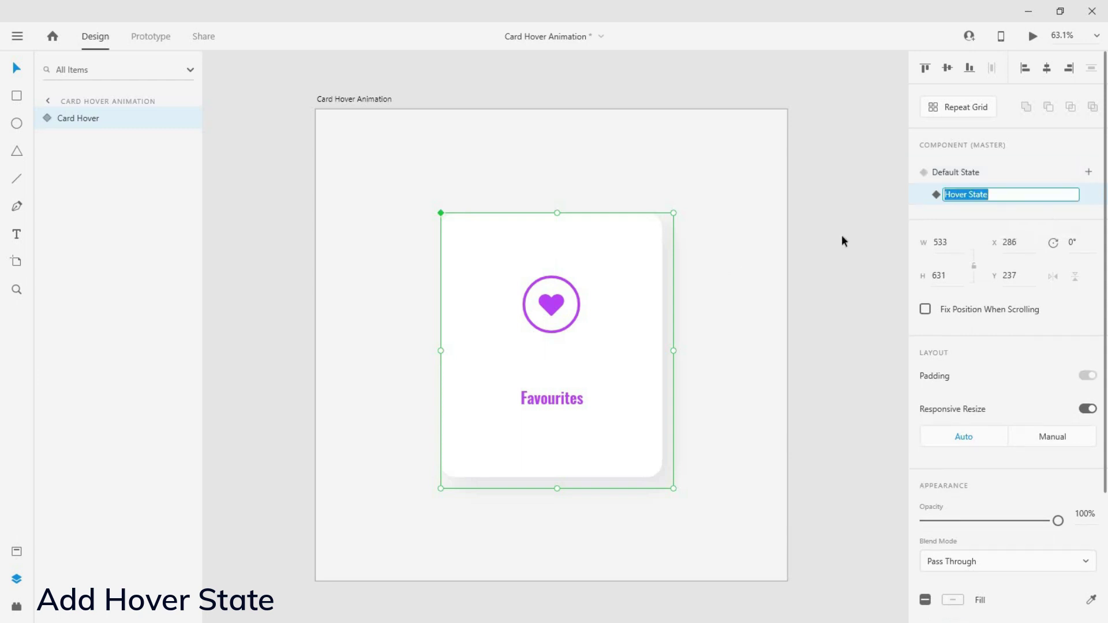
pyautogui.press('Return')
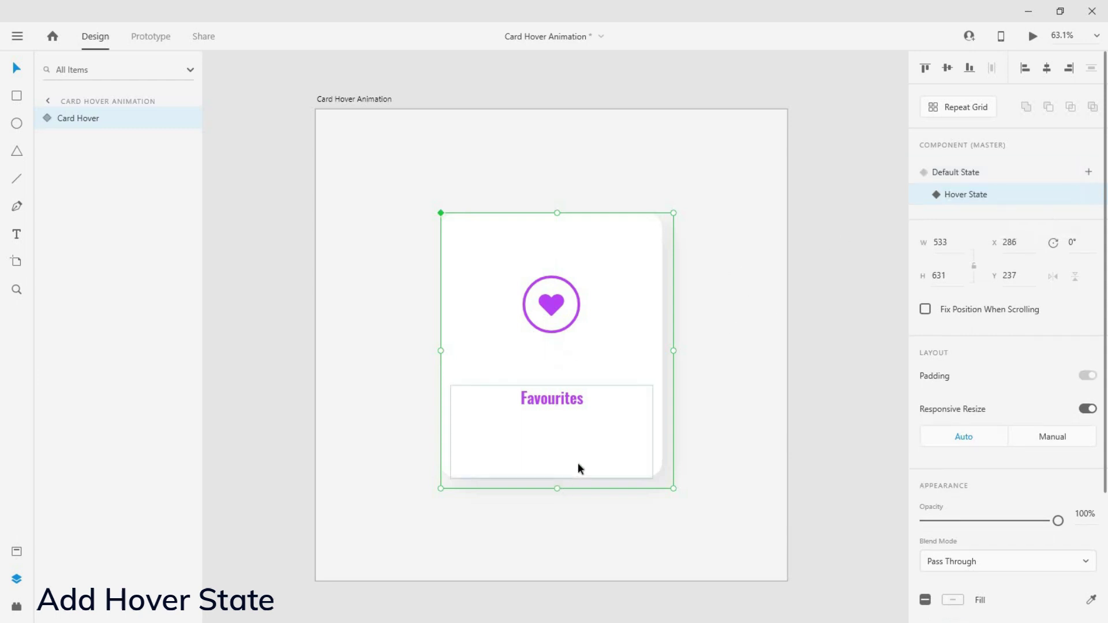
# In the hover state, enlarge the circular Mask Shape in the mask group to about 928 × 928 so it covers the whole card.
pyautogui.doubleClick(97, 119)
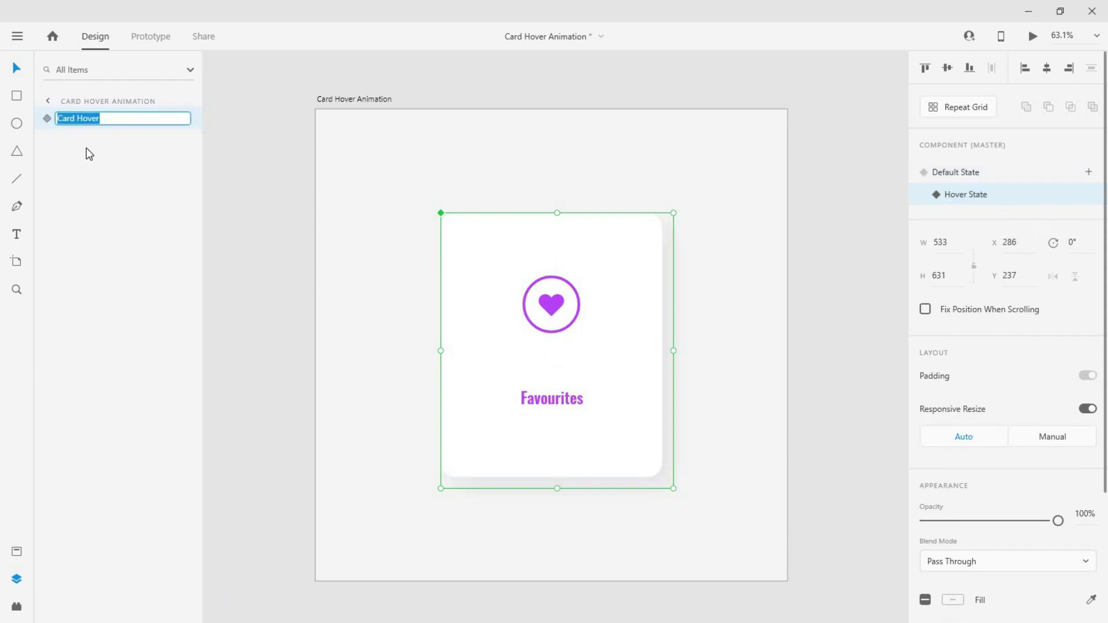
pyautogui.click(86, 148)
pyautogui.doubleClick(97, 124)
pyautogui.click(61, 185)
pyautogui.click(74, 207)
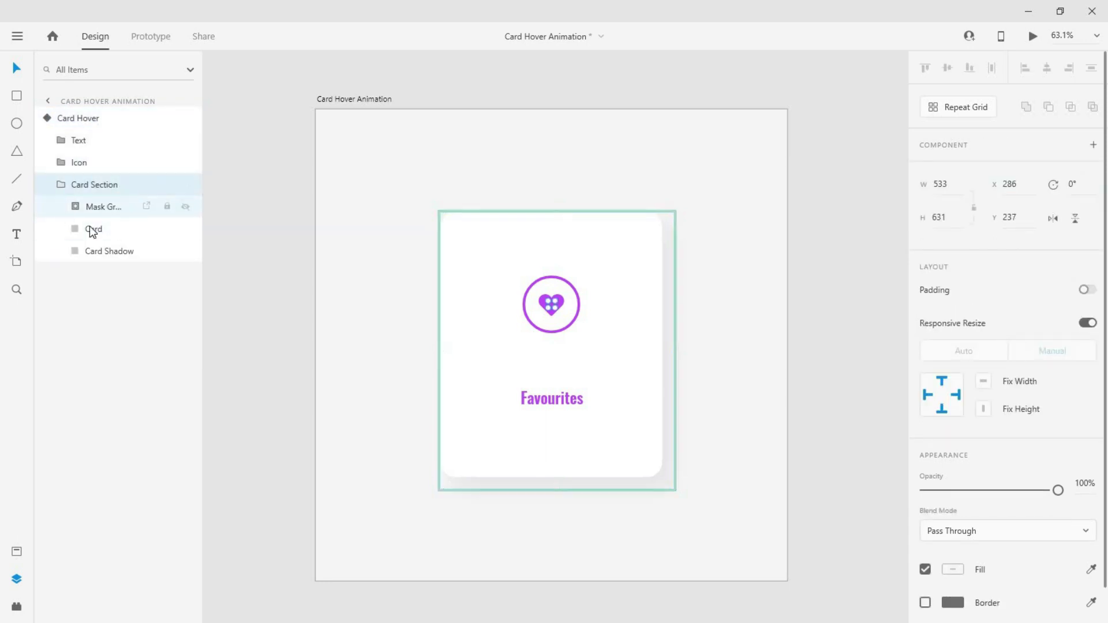
pyautogui.click(87, 229)
pyautogui.moveTo(555, 312); pyautogui.dragTo(754, 532)
pyautogui.click(645, 539)
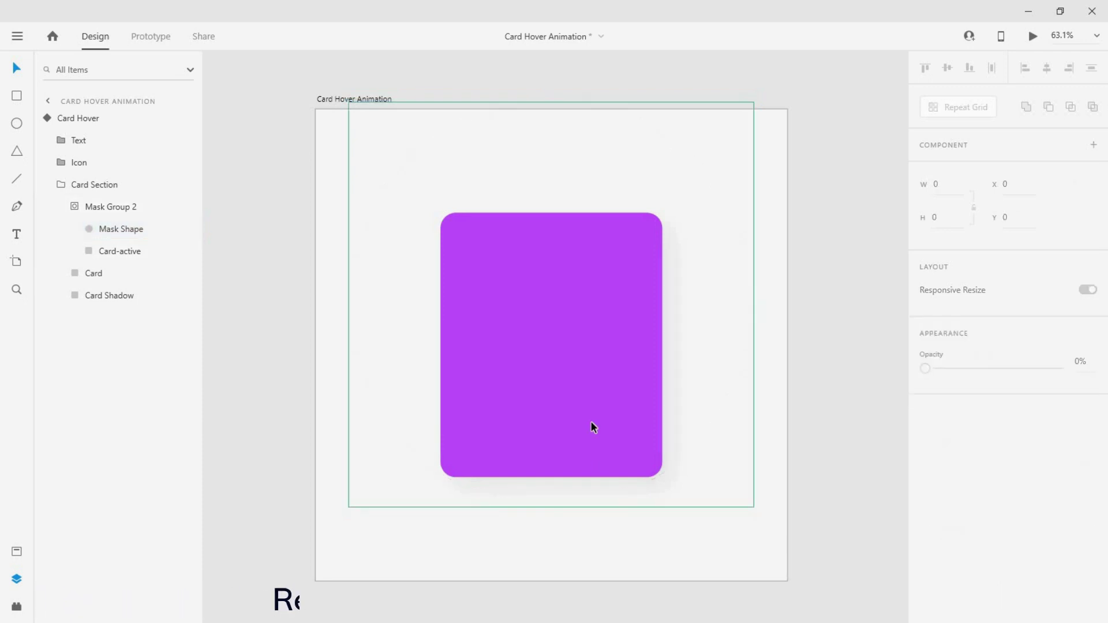
pyautogui.click(591, 422)
# Set the opacity of the Lorem ipsum paragraph in the Text group to 100%.
pyautogui.click(47, 118)
pyautogui.doubleClick(109, 119)
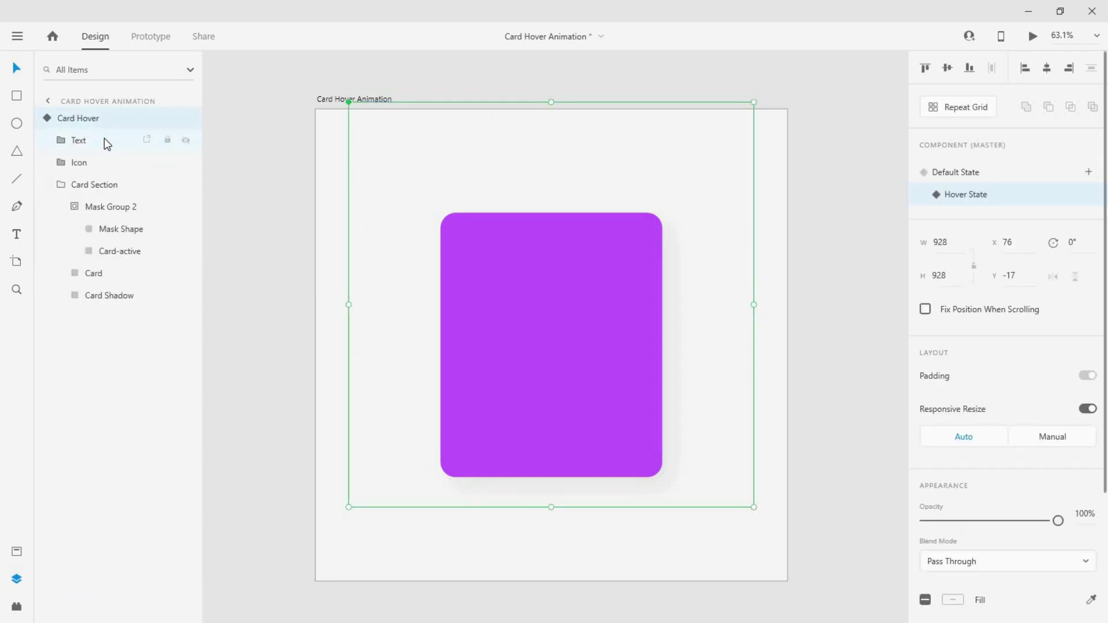
pyautogui.click(104, 140)
pyautogui.click(105, 163)
pyautogui.scroll(-5, 954, 455)
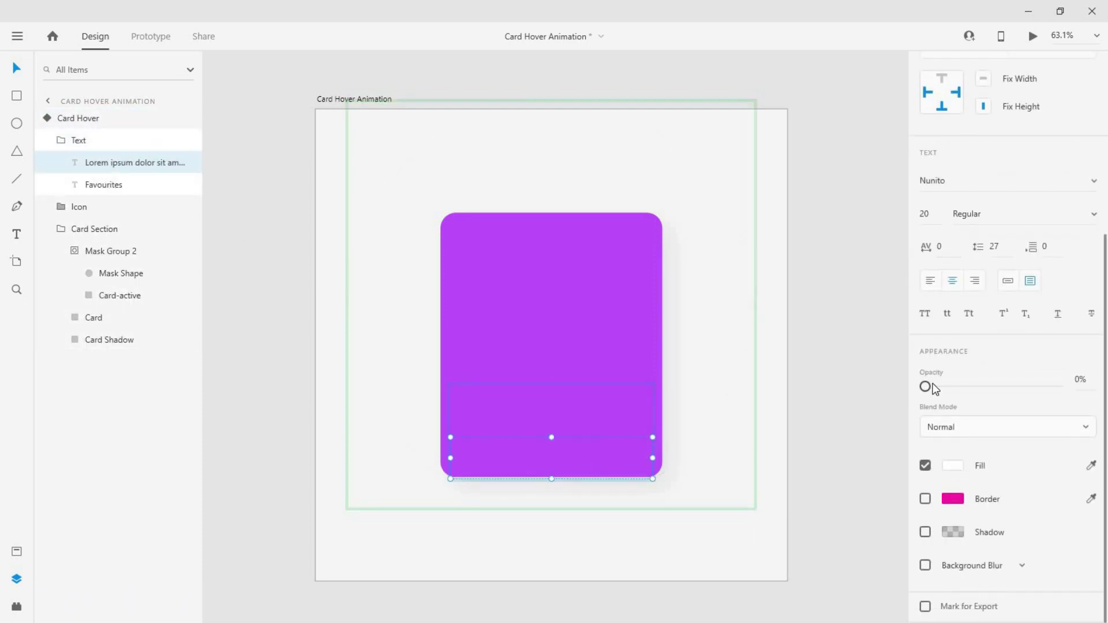
pyautogui.moveTo(925, 387); pyautogui.dragTo(1058, 386)
# Change the fill of the "Favourites" heading to white.
pyautogui.click(147, 188)
pyautogui.scroll(-5, 955, 463)
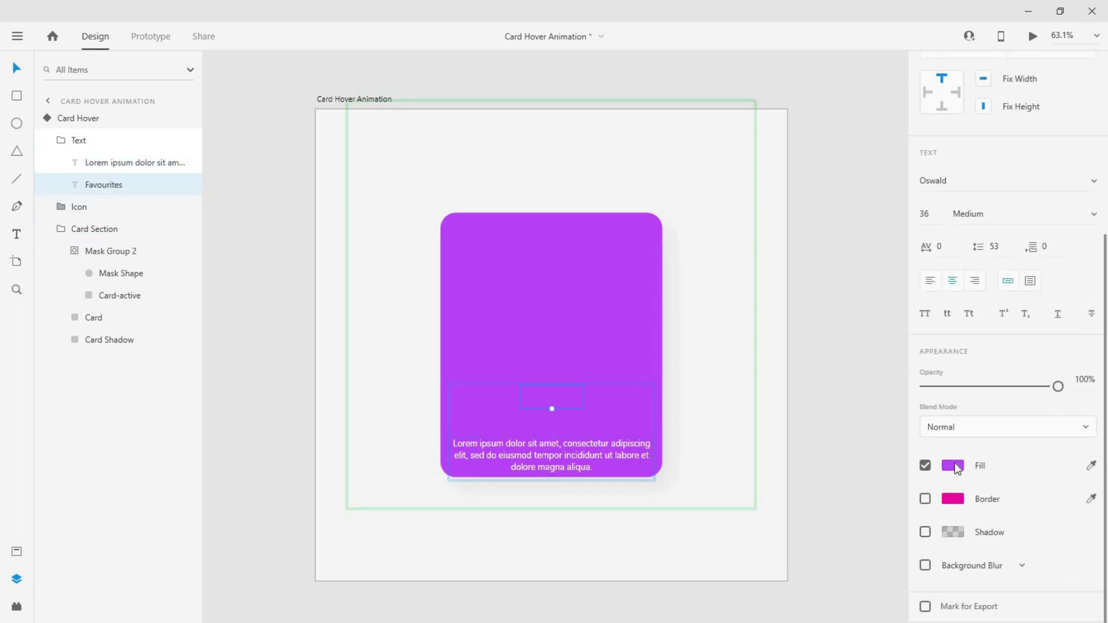
pyautogui.click(956, 465)
pyautogui.click(746, 371)
# Move the Lorem ipsum paragraph up about 50 px, closer to the "Favourites" heading.
pyautogui.click(549, 445)
pyautogui.hotkey('shift', 'Up')
pyautogui.hotkey('shift', 'Up')
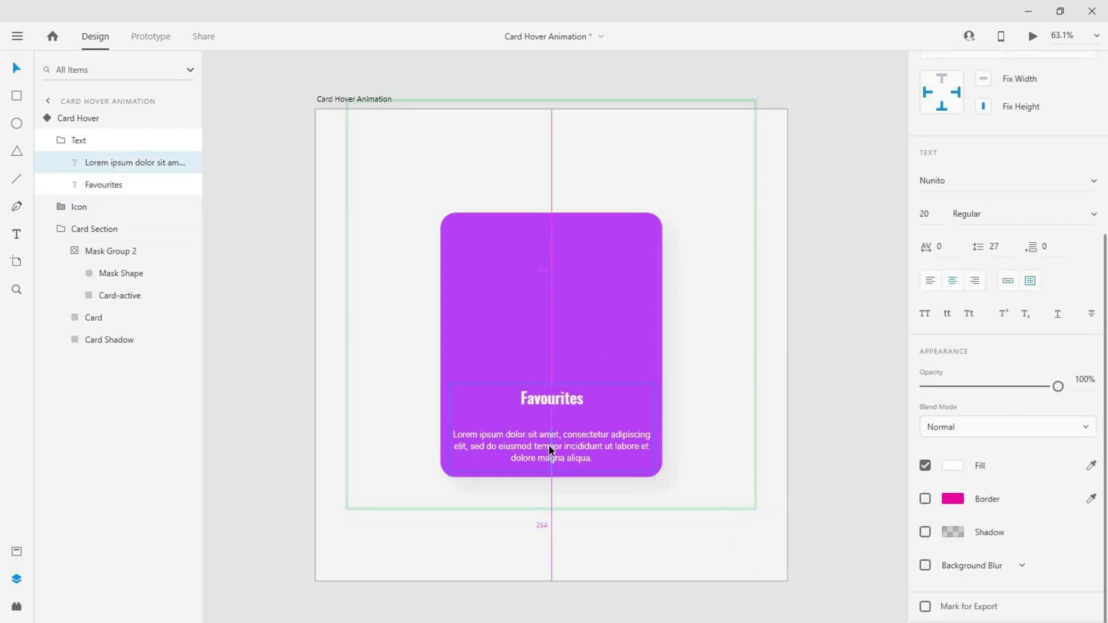
pyautogui.hotkey('shift', 'Up')
pyautogui.hotkey('shift', 'Up')
pyautogui.hotkey('shift', 'Up')
# Move the whole Text group up about 40 px on the card.
pyautogui.press('Escape')
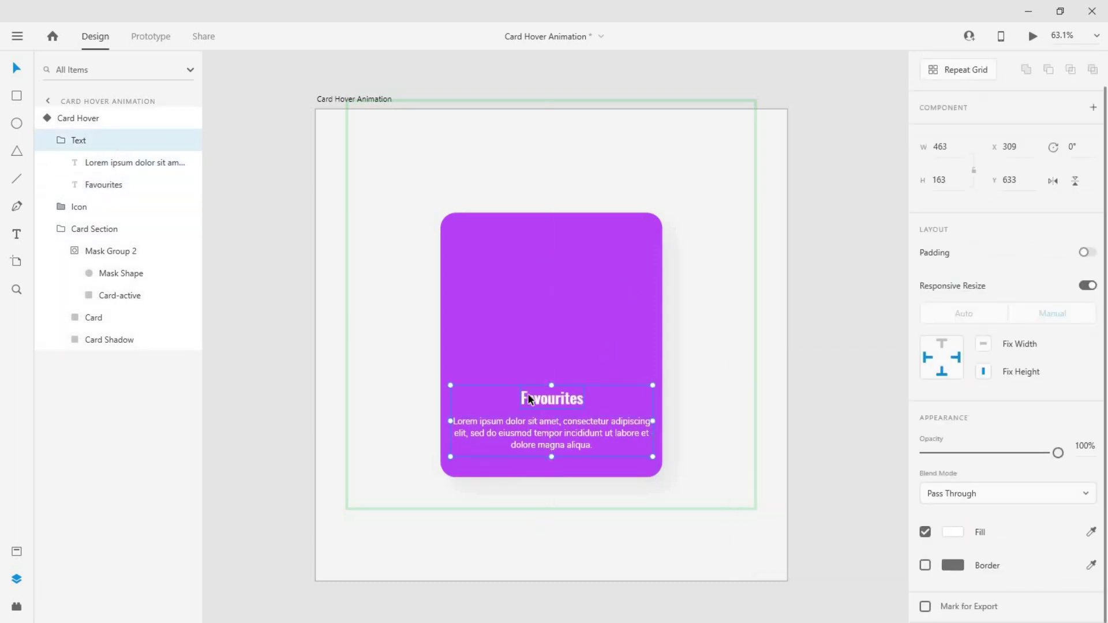
pyautogui.hotkey('shift', 'Up')
pyautogui.hotkey('shift', 'Up')
pyautogui.hotkey('shift', 'Up')
pyautogui.hotkey('shift', 'Up')
# Recolour the icon white, setting both the heart's fill and the surrounding ring's border to #FFFFFF.
pyautogui.doubleClick(558, 287)
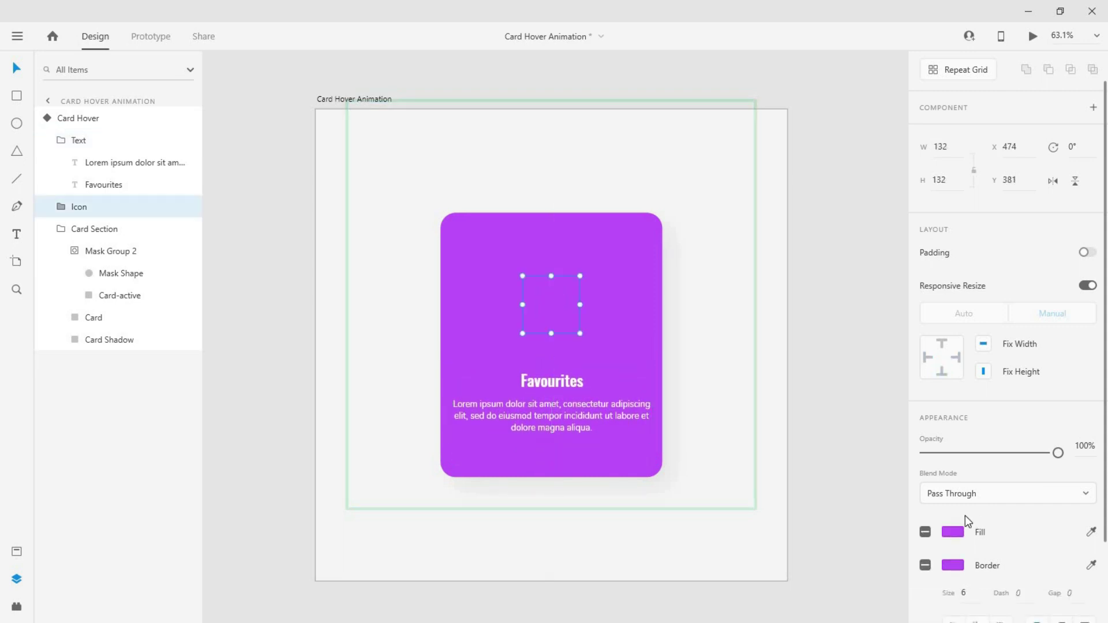
pyautogui.click(953, 517)
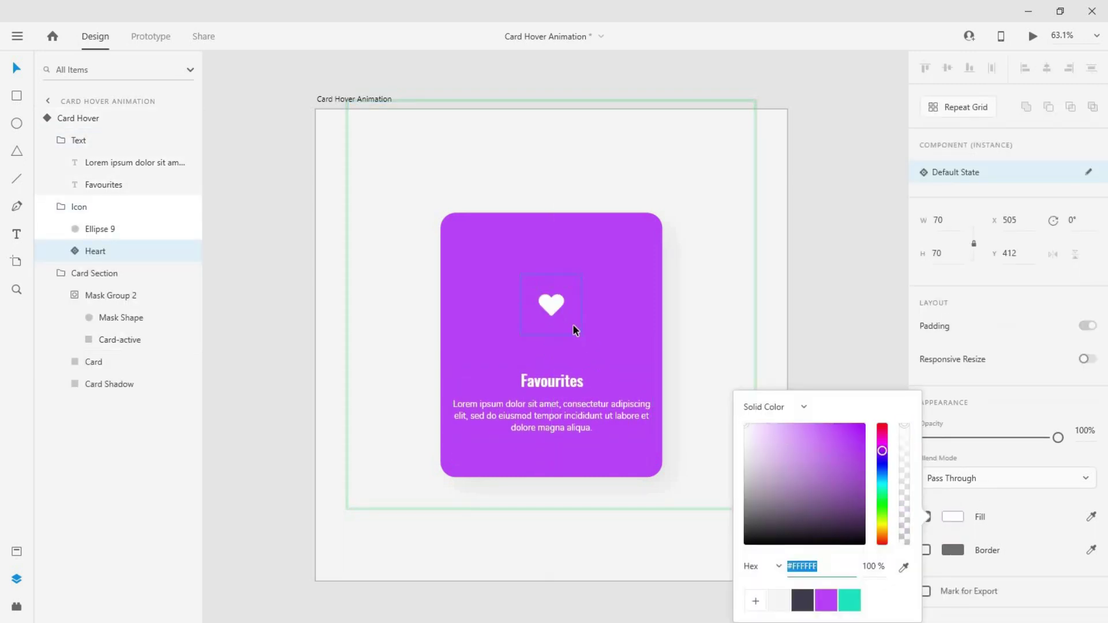
pyautogui.click(561, 334)
pyautogui.click(953, 569)
pyautogui.moveTo(776, 450); pyautogui.dragTo(740, 308)
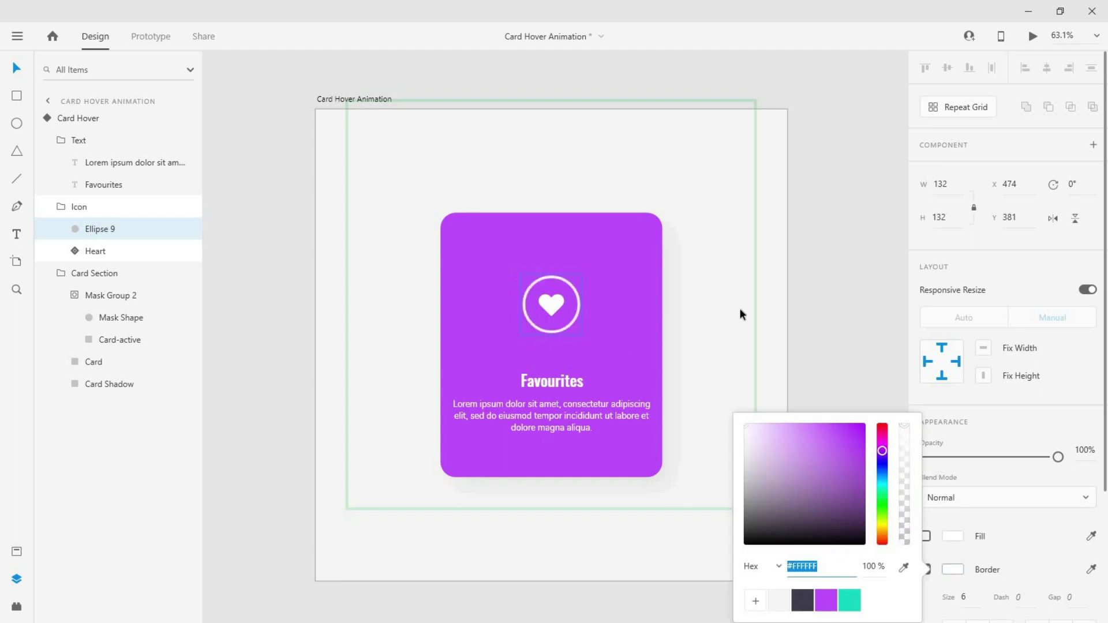
pyautogui.click(826, 335)
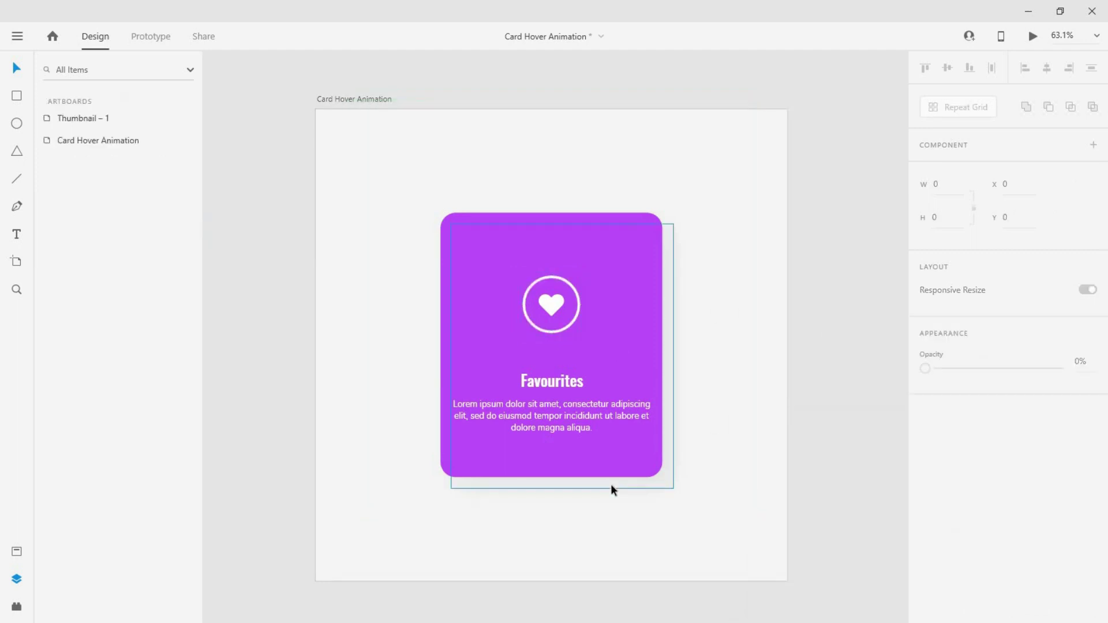
# Fill the Card Shadow with the saved purple swatch and set the fill's alpha to 35%.
pyautogui.click(611, 483)
pyautogui.scroll(-3, 946, 508)
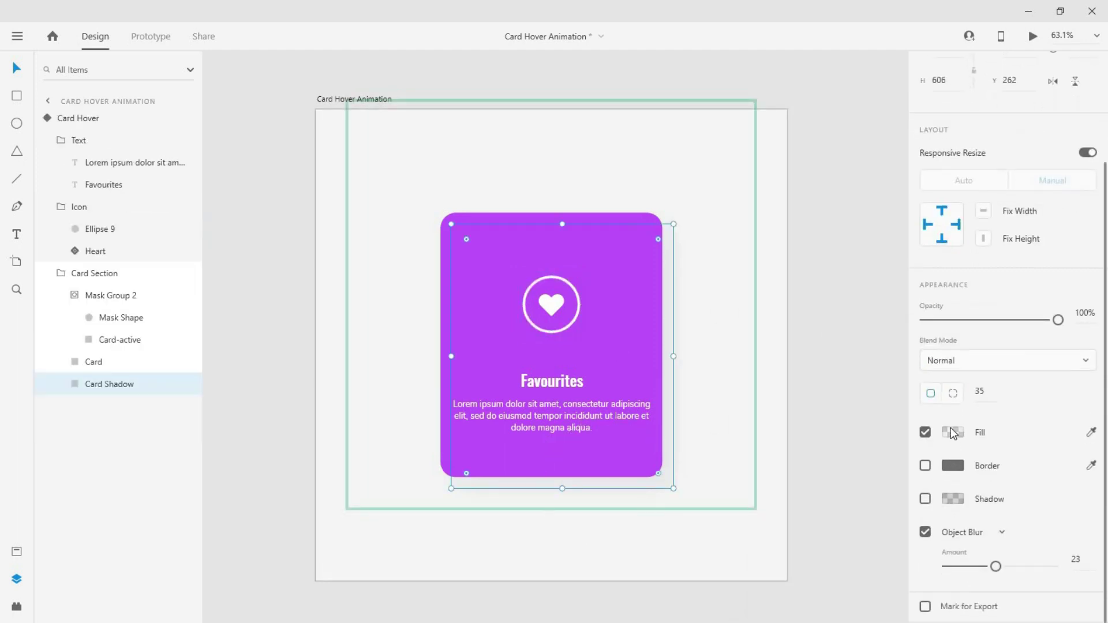
pyautogui.click(952, 433)
pyautogui.click(831, 527)
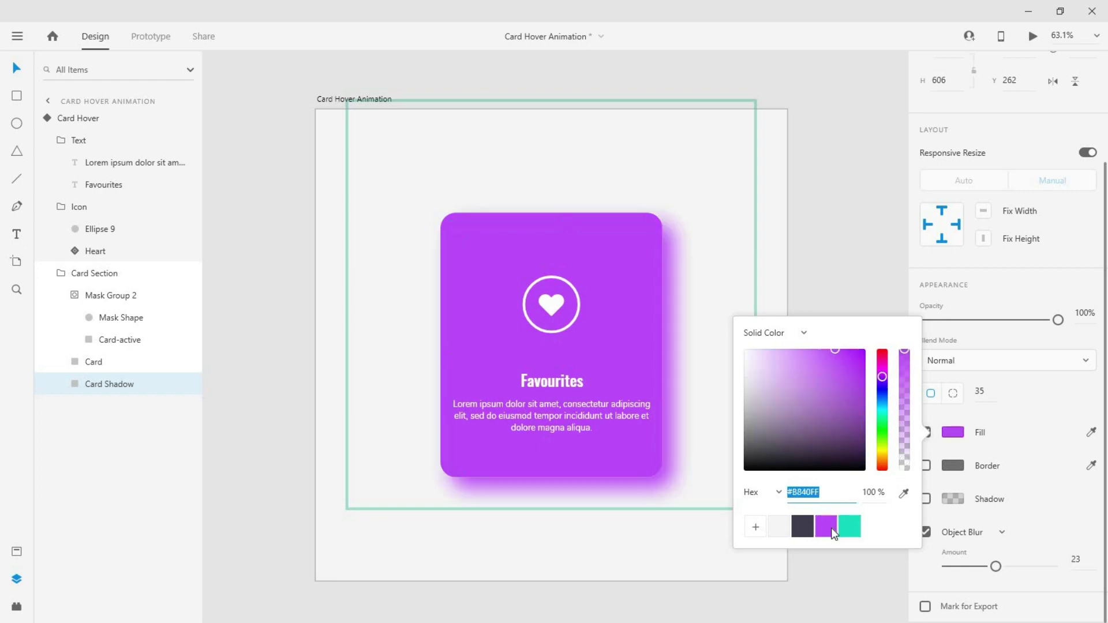
pyautogui.click(904, 421)
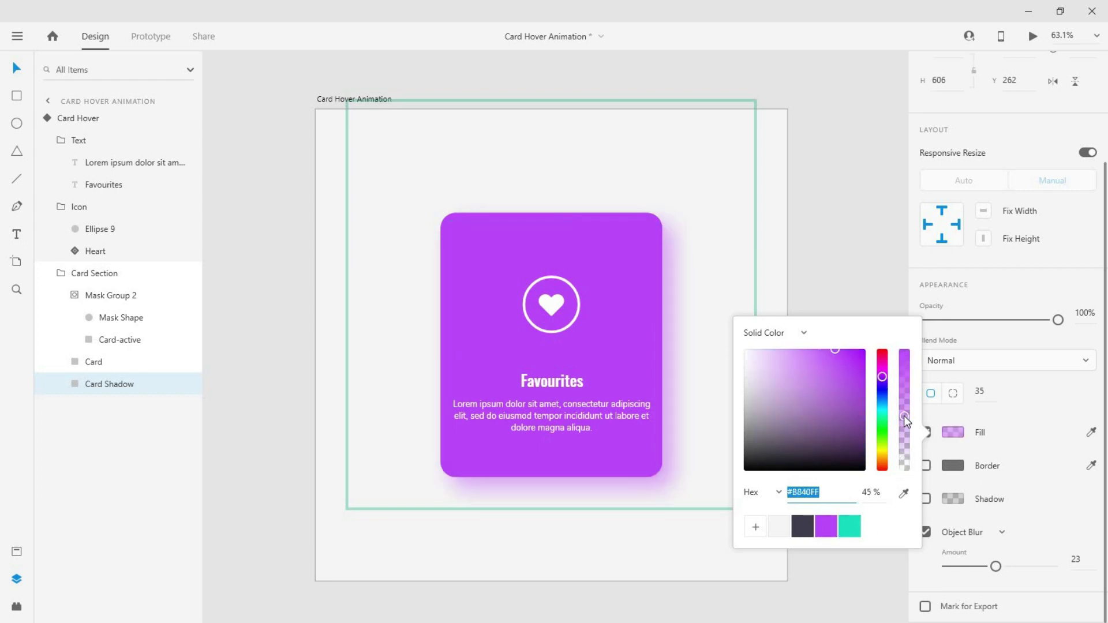
pyautogui.click(879, 492)
pyautogui.write('35')
pyautogui.press('Return')
# Set the rotation of the Heart inside the Icon group to 360°.
pyautogui.click(550, 306)
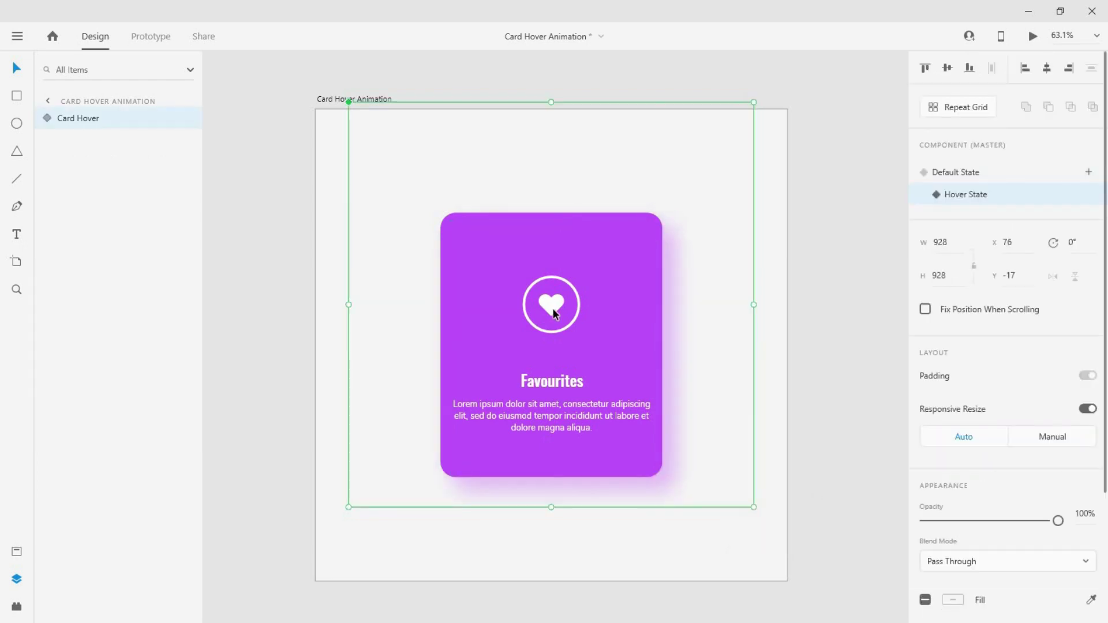
pyautogui.doubleClick(551, 306)
pyautogui.press('Escape')
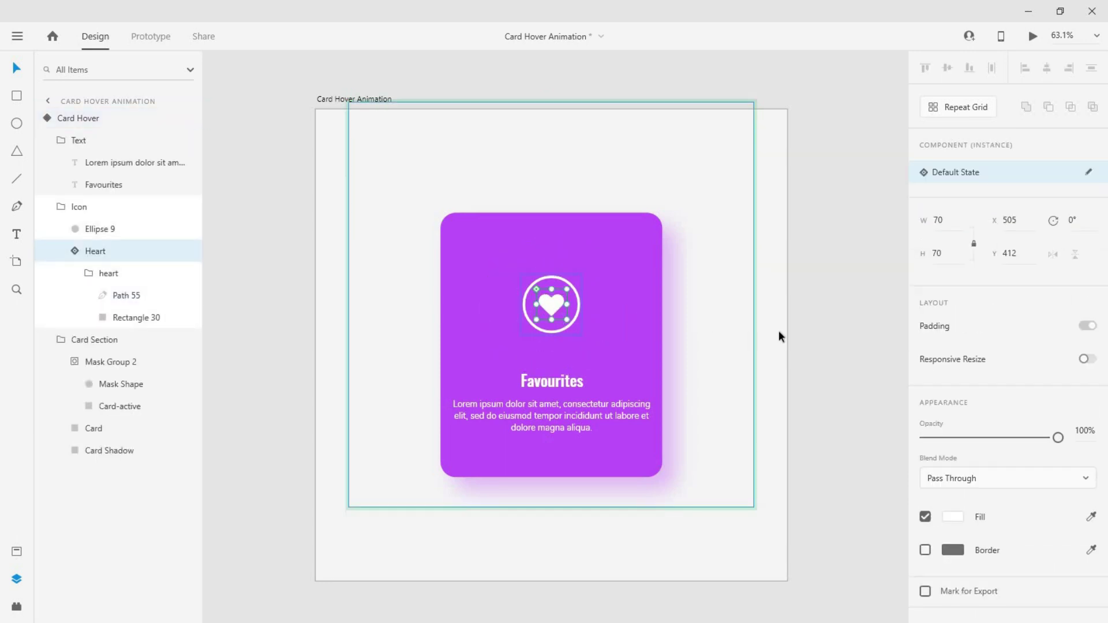
pyautogui.click(1080, 229)
pyautogui.write('360')
pyautogui.press('Return')
pyautogui.click(717, 388)
# Switch the Card Hover component back to Default State and preview the hover animation on the card.
pyautogui.click(976, 171)
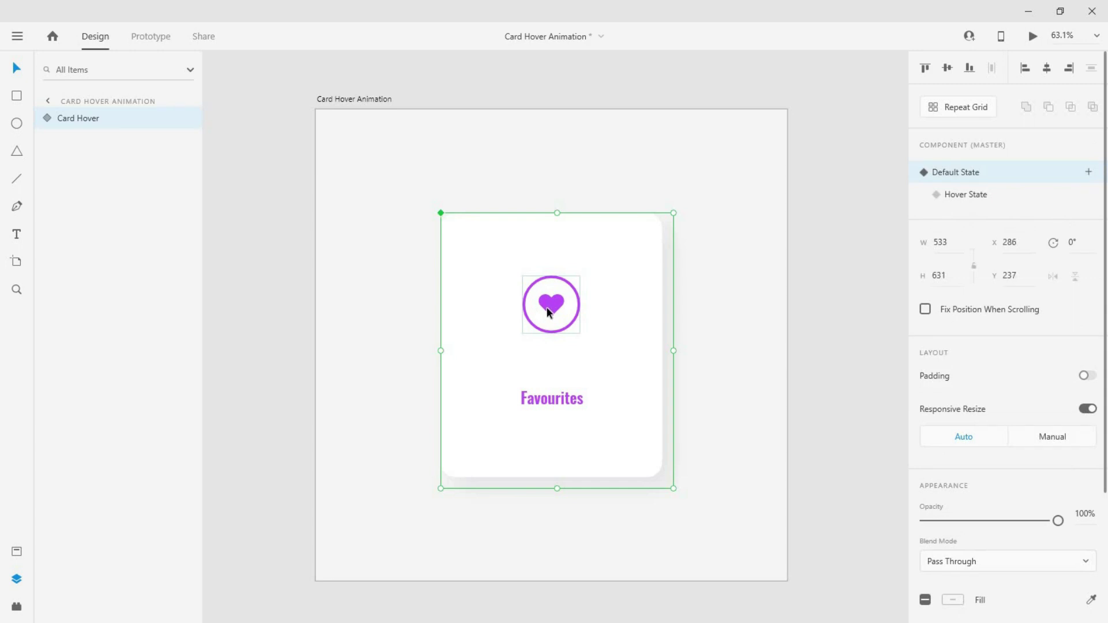
pyautogui.click(1033, 37)
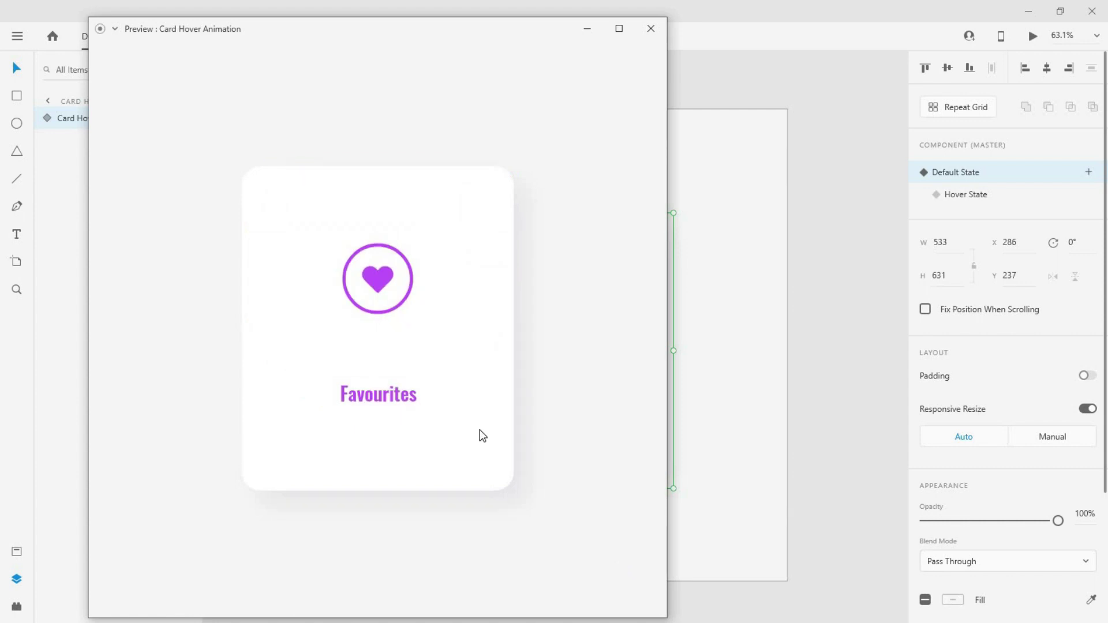
pyautogui.moveTo(438, 379)
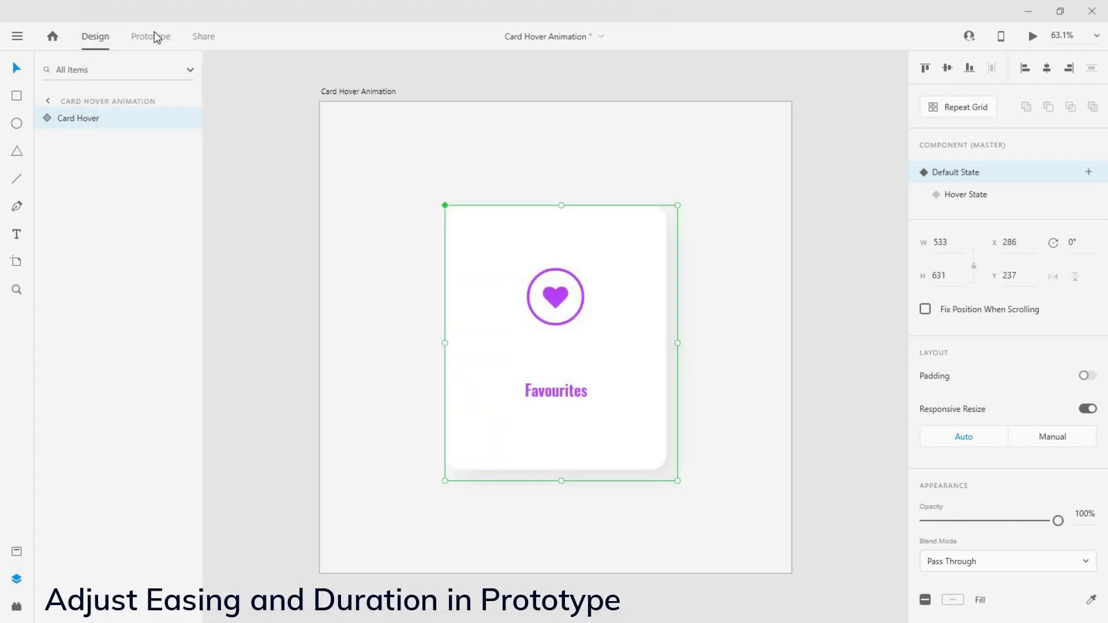
# Set the hover interaction's easing to Ease In-Out and its duration to 0.4 s, and preview the prototype again.
pyautogui.click(151, 36)
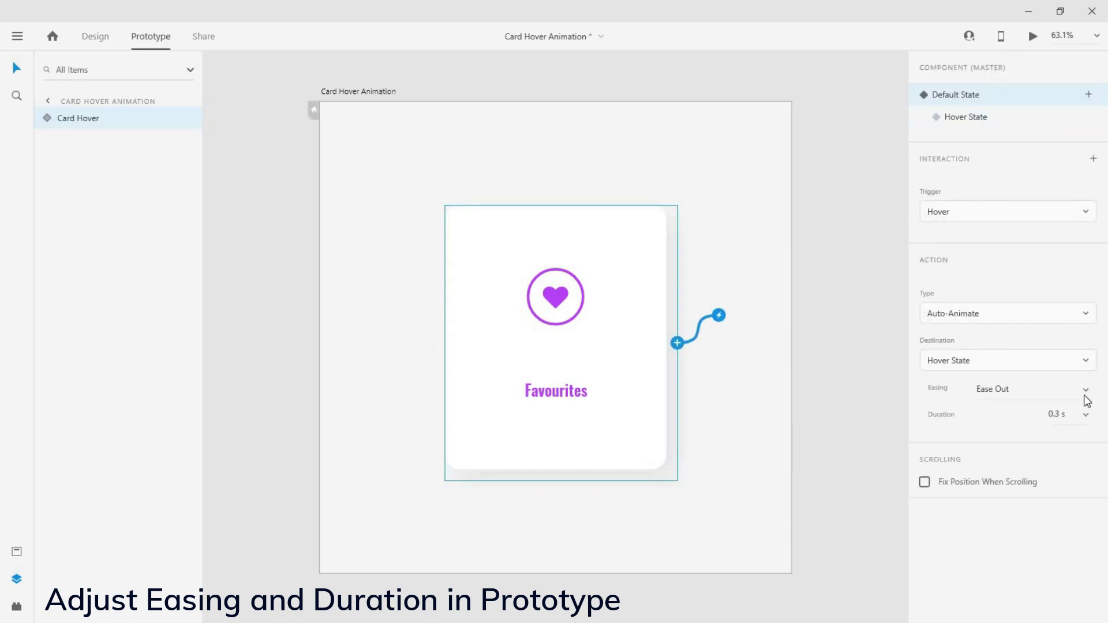
pyautogui.click(1089, 403)
pyautogui.click(1015, 443)
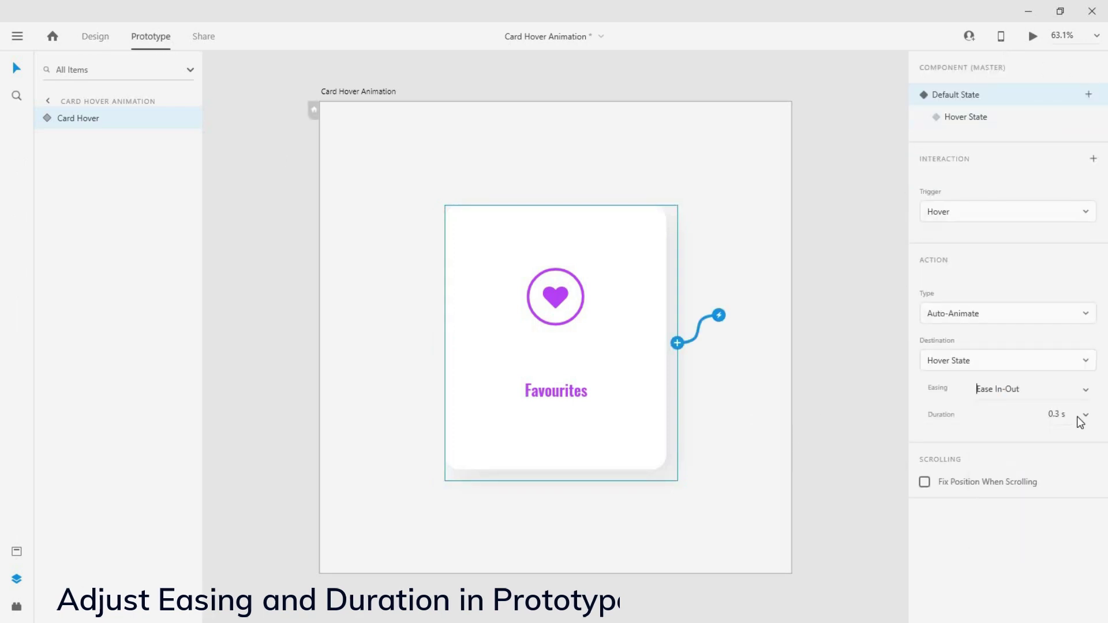
pyautogui.click(1078, 418)
pyautogui.click(1064, 398)
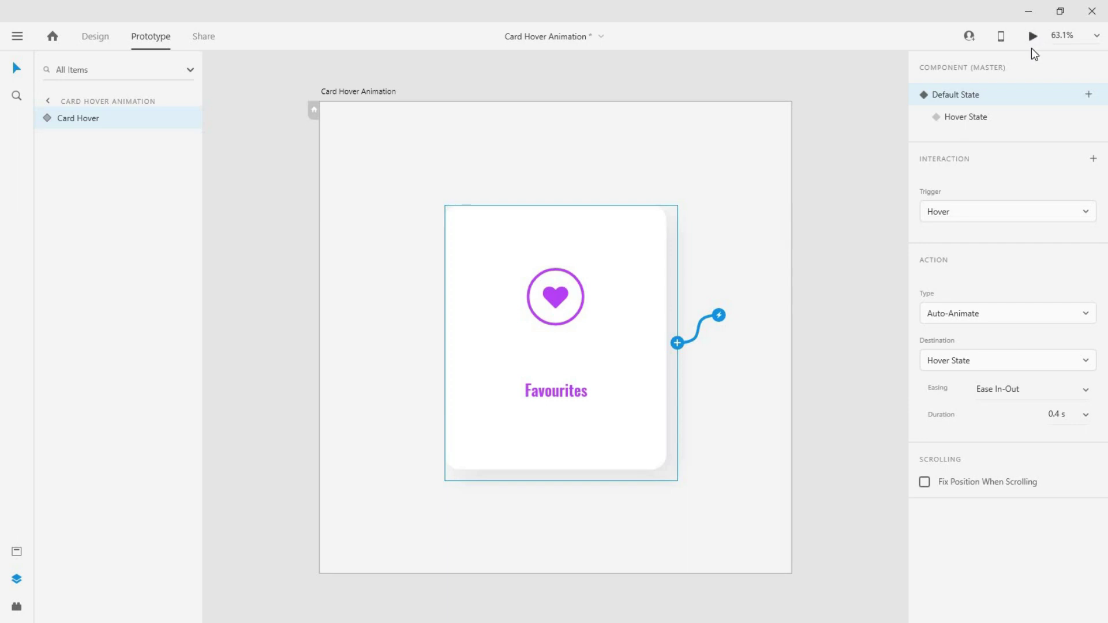
pyautogui.click(1032, 39)
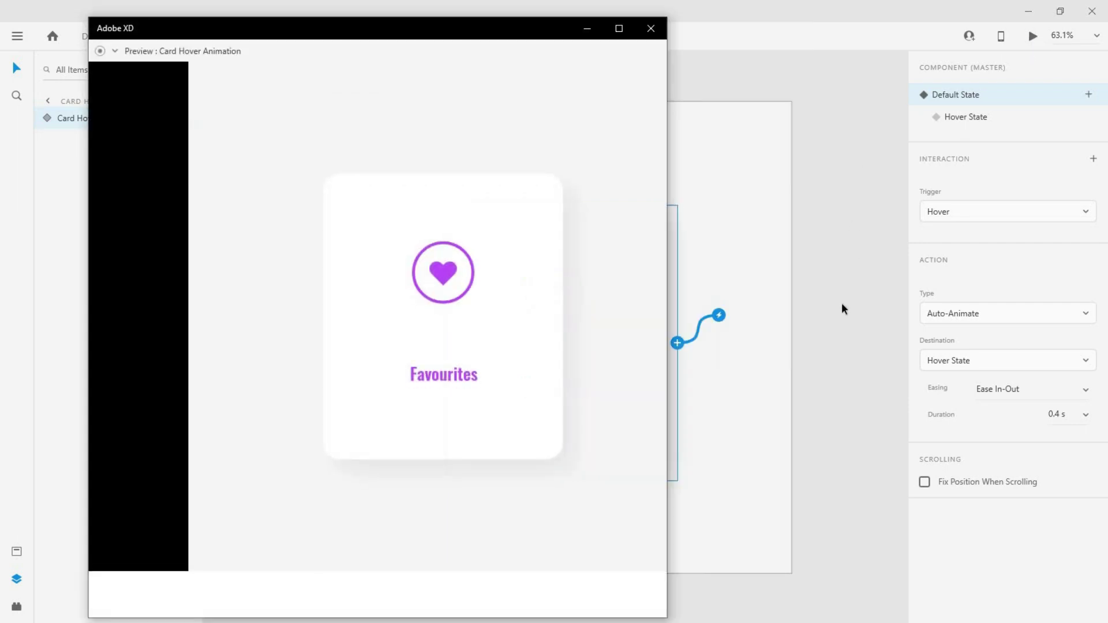